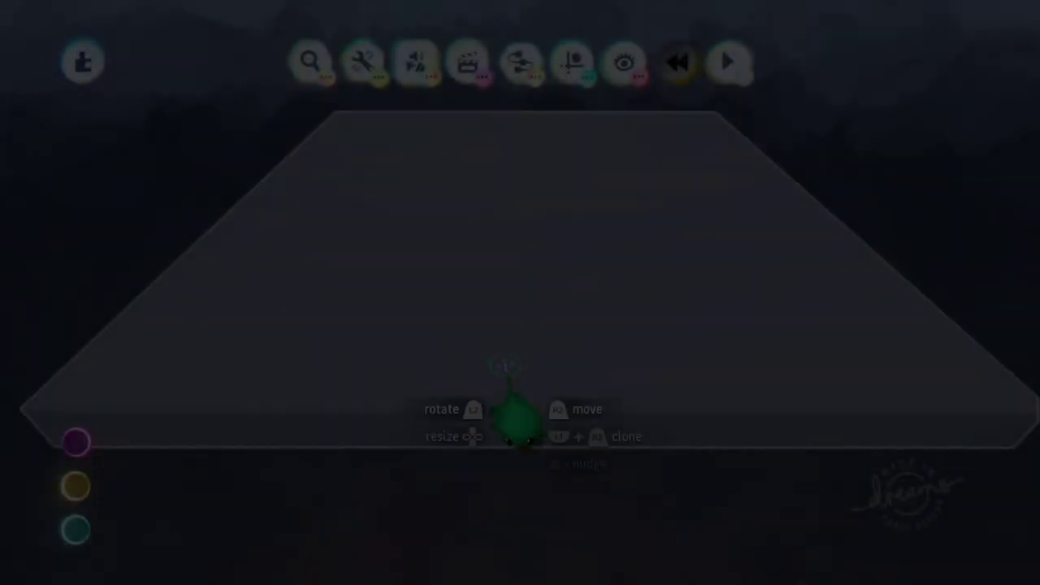
Place a Blank Puppet (Basic) on the ground and open its Controller Sensor settings beside the puppet logic.
{"action": "key", "text": "Up"}
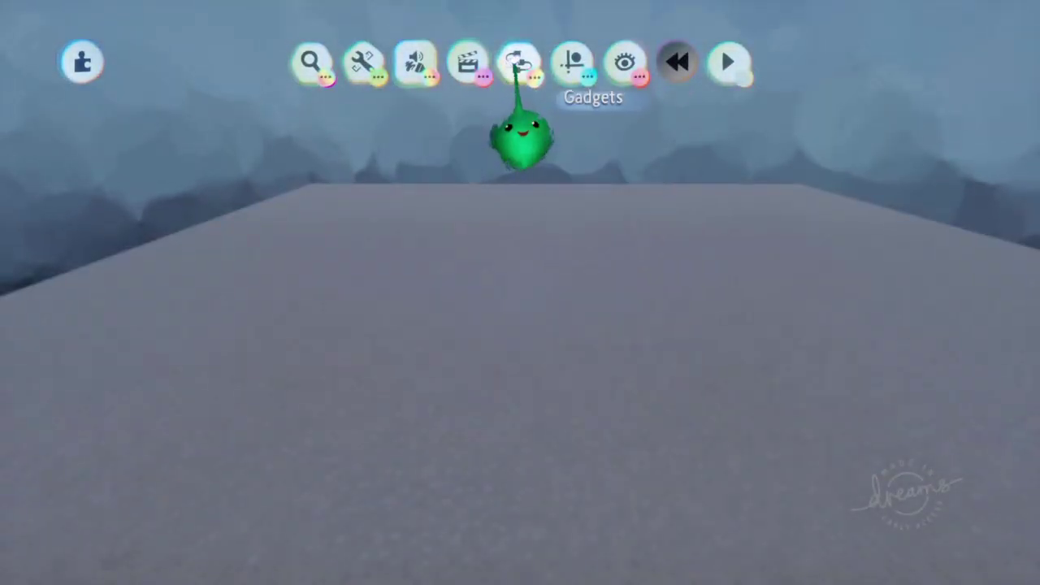
{"action": "left_click", "coordinate": [520, 63]}
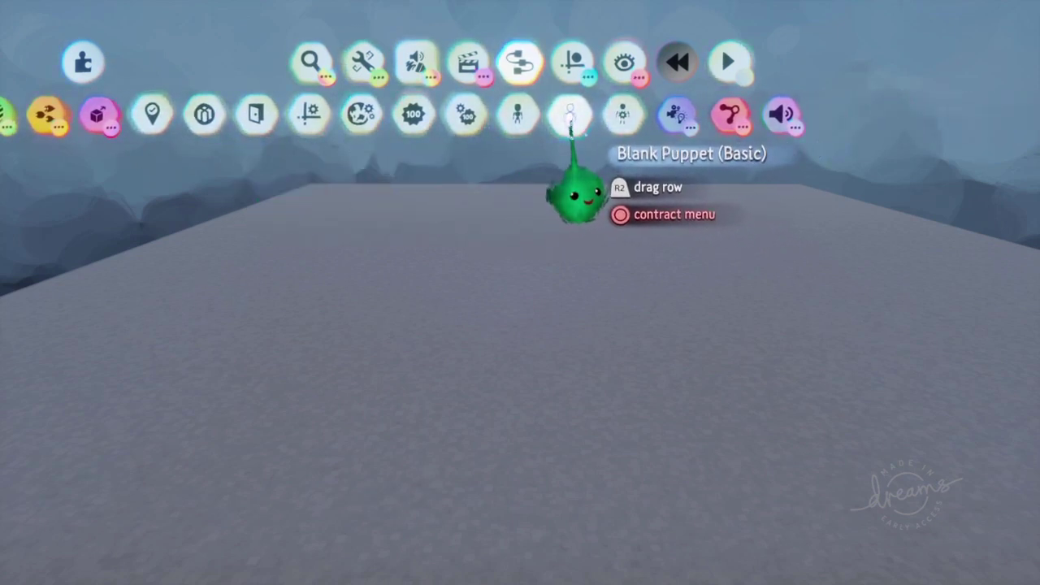
{"action": "left_click", "coordinate": [568, 116]}
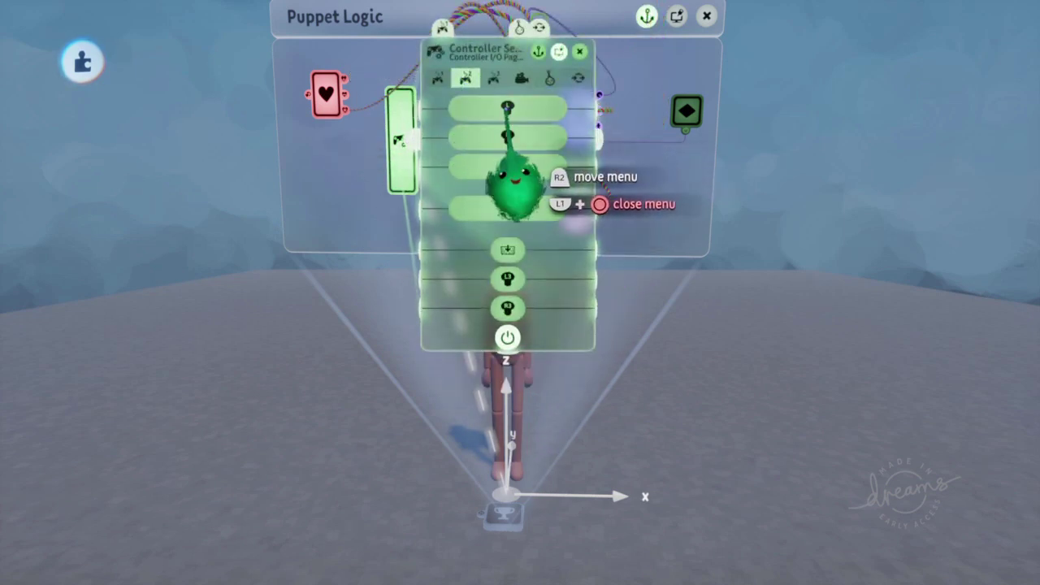
{"action": "left_click_drag", "start_coordinate": [586, 195], "coordinate": [404, 218]}
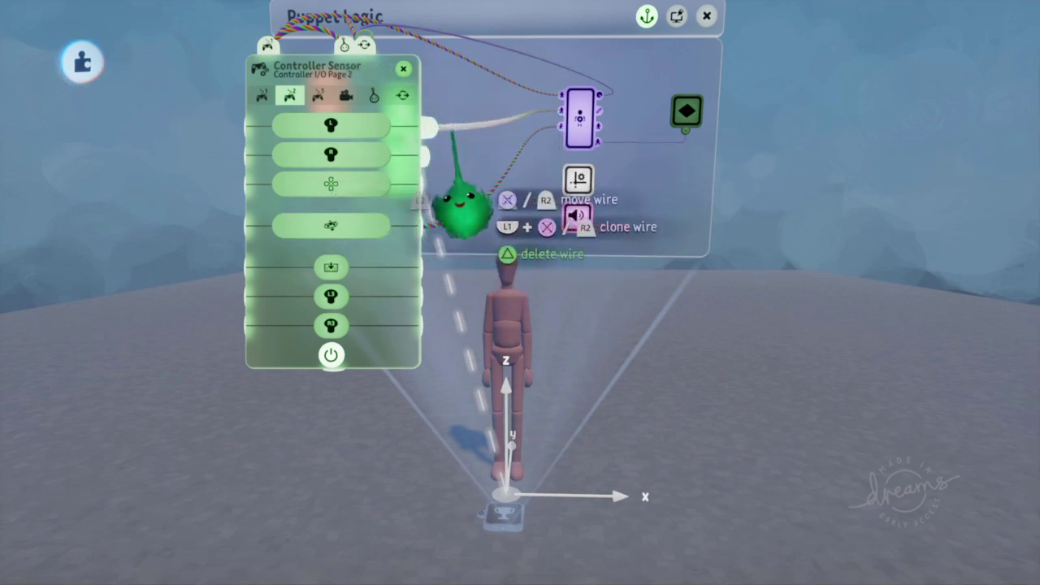
Test-play the scene to try the puppet's default controls, and return to editing.
{"action": "key", "text": "Escape"}
{"action": "left_click", "coordinate": [376, 353]}
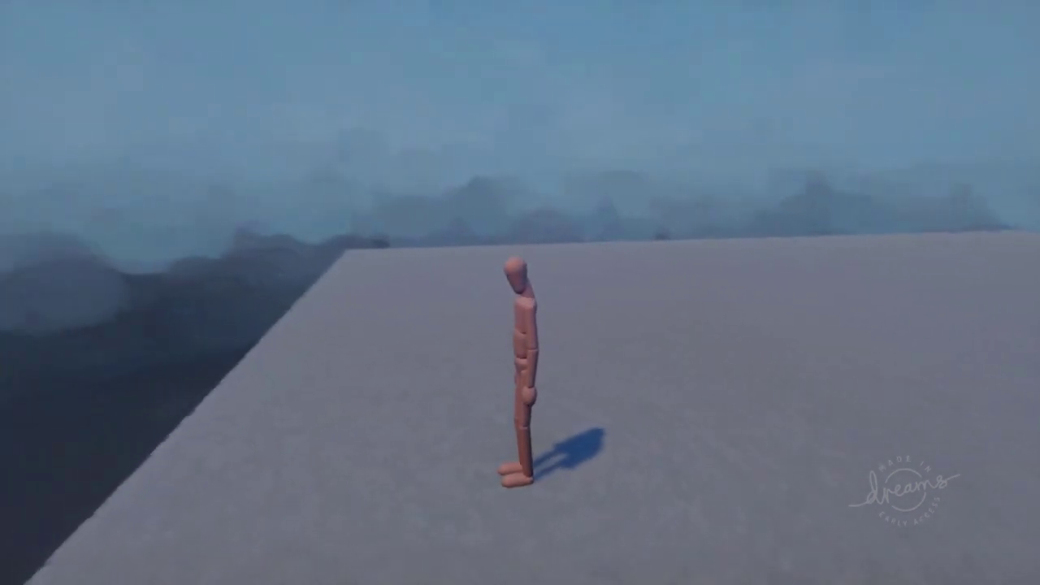
{"action": "key", "text": "Escape"}
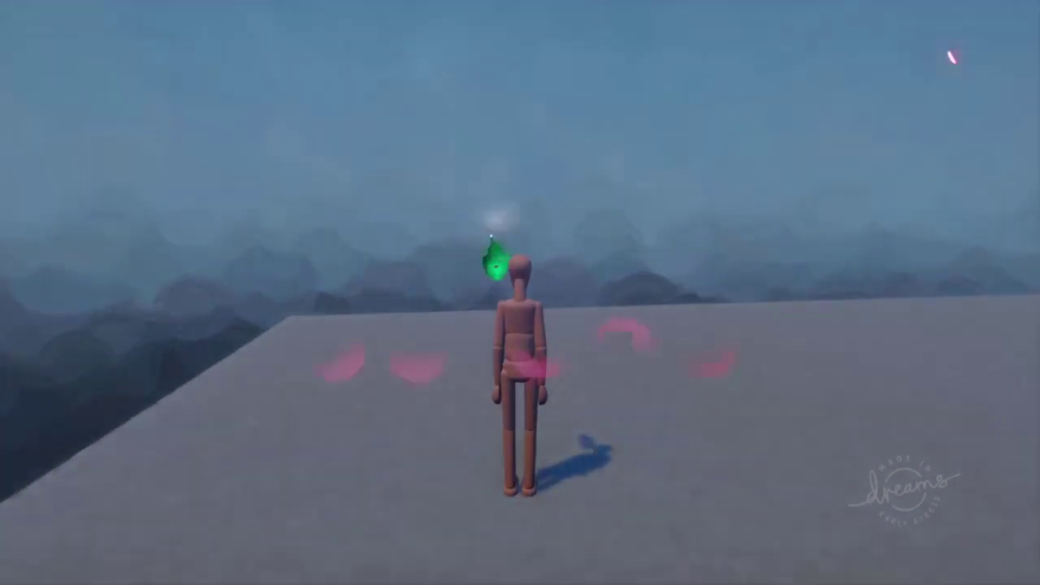
{"action": "left_click", "coordinate": [335, 350]}
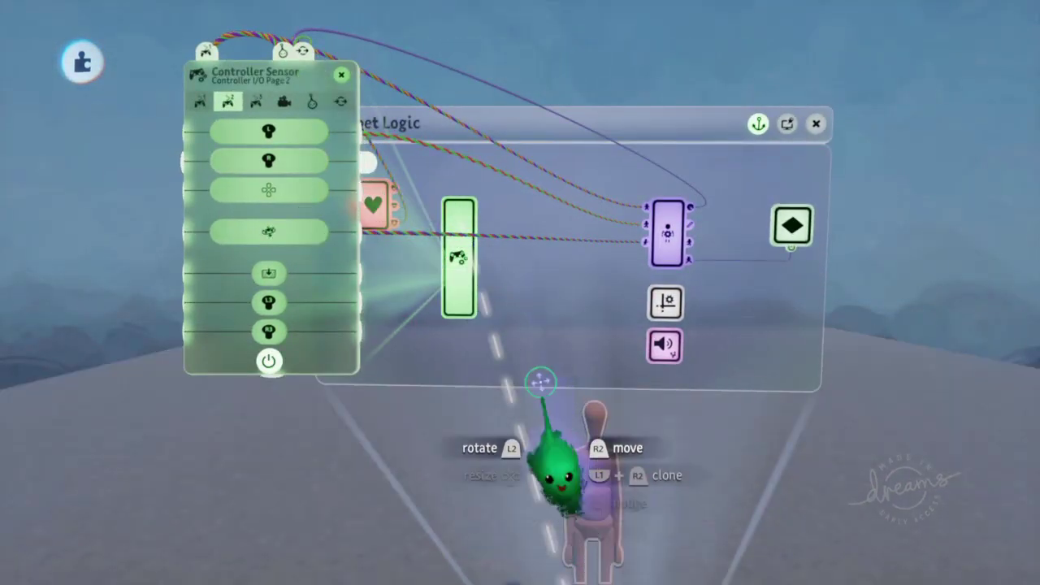
Wire the Controller Sensor's right stick output to the Puppet Interface's Turn to Face input and test-play the puppet's turning.
{"action": "left_click", "coordinate": [667, 234]}
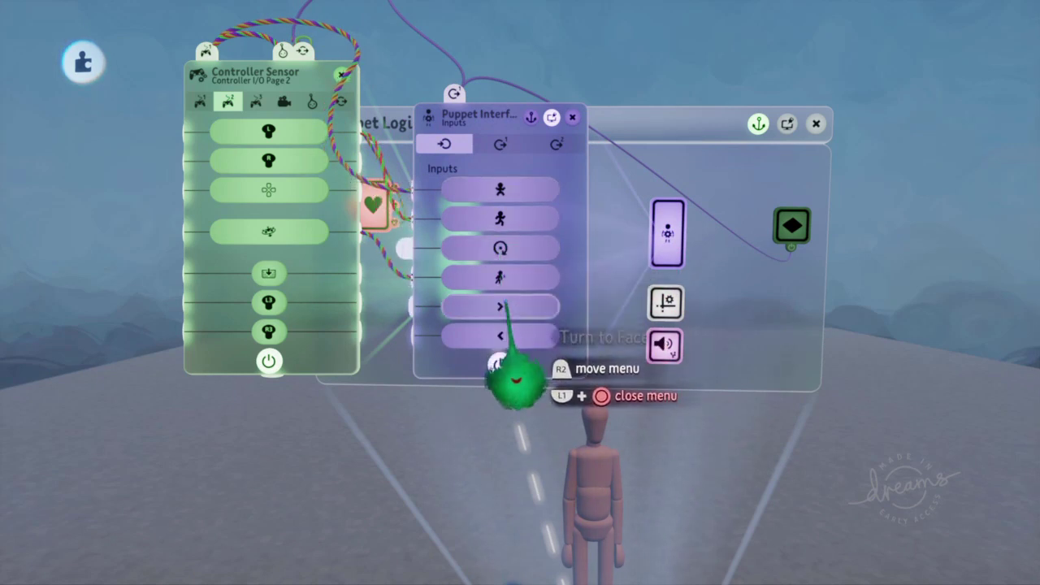
{"action": "left_click_drag", "start_coordinate": [504, 330], "coordinate": [571, 326]}
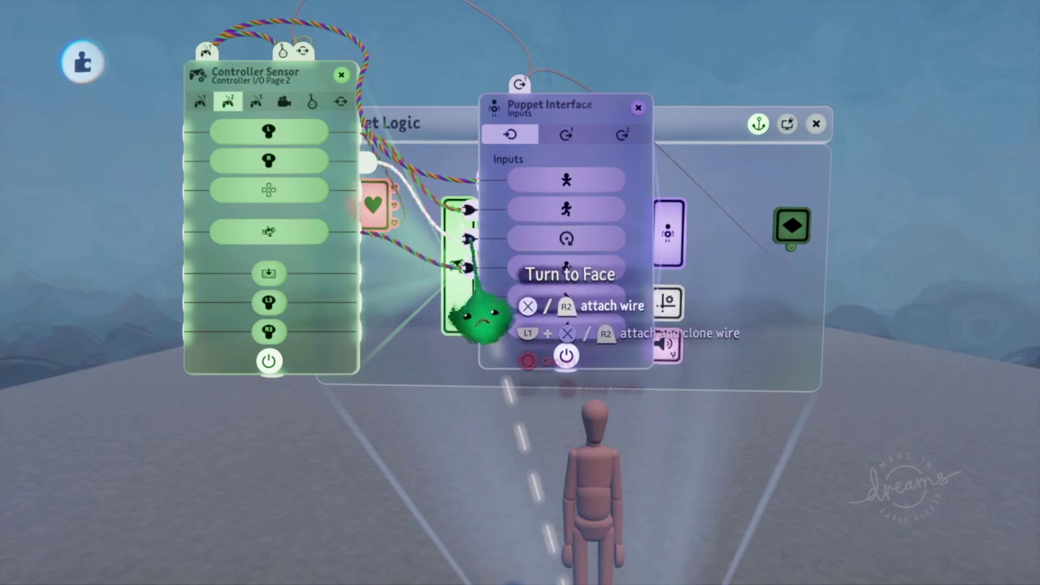
{"action": "key", "text": "Escape"}
{"action": "left_click", "coordinate": [377, 415]}
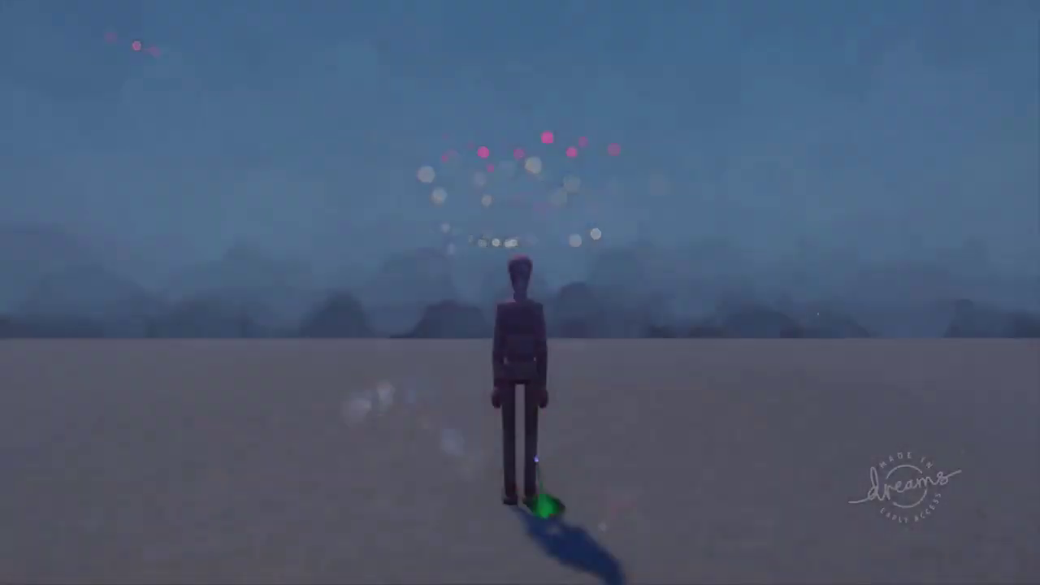
{"action": "left_click", "coordinate": [514, 414]}
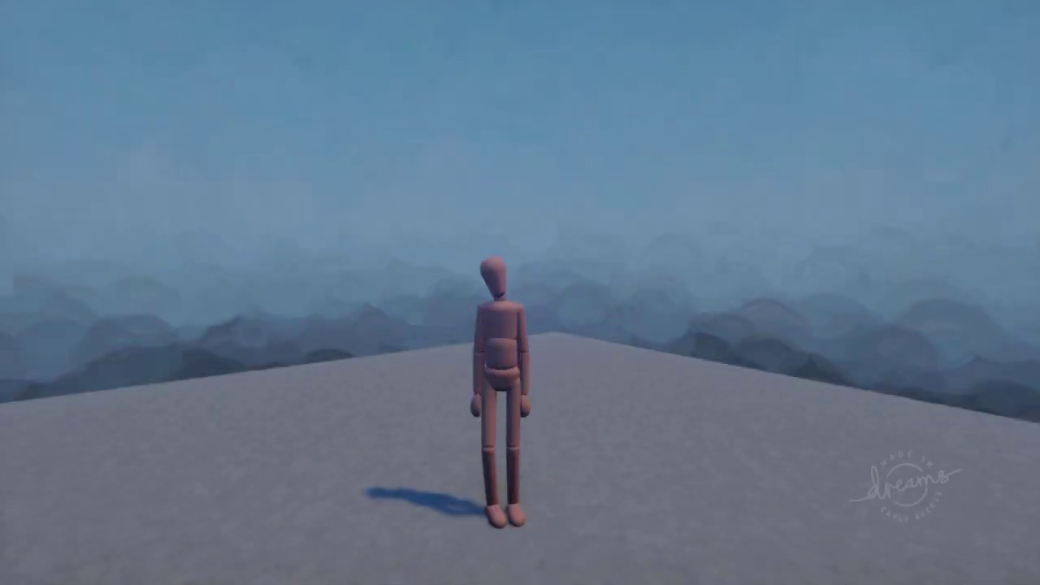
{"action": "key", "text": "Escape"}
{"action": "left_click", "coordinate": [334, 406]}
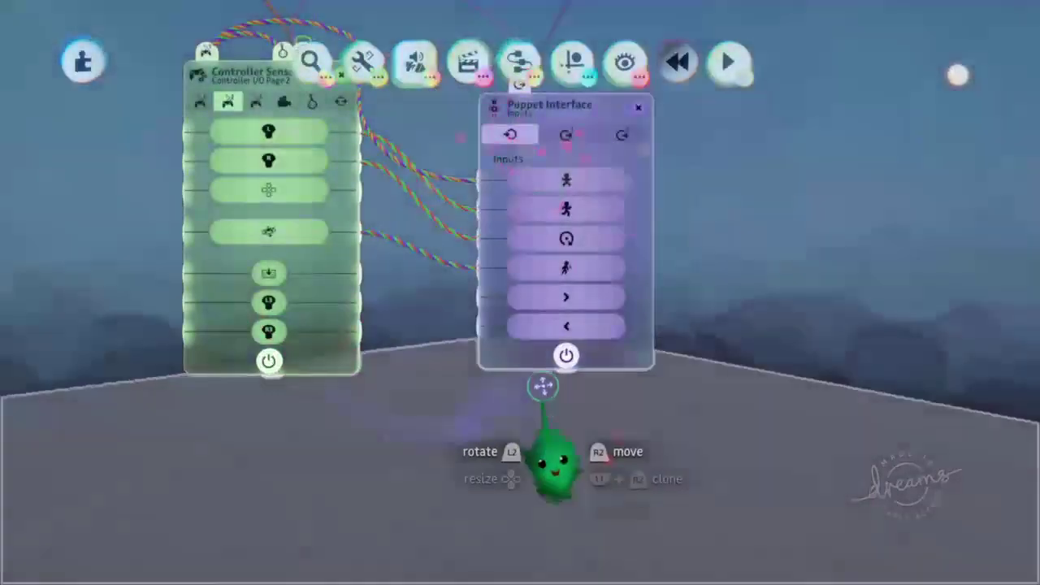
Add a microchip gadget to the scene, away from the puppet.
{"action": "key", "text": "Escape"}
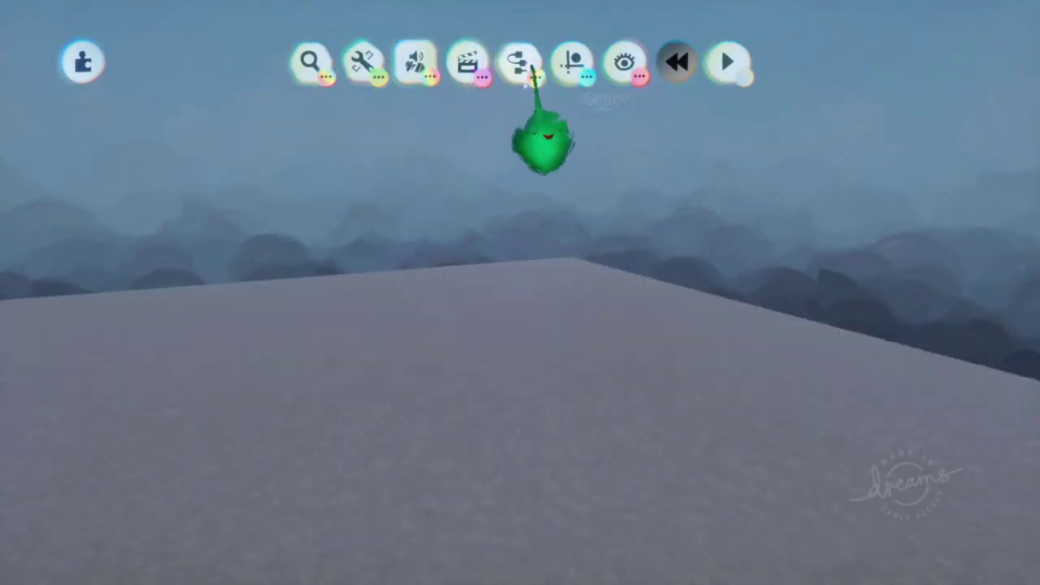
{"action": "left_click", "coordinate": [520, 64]}
{"action": "left_click_drag", "start_coordinate": [252, 118], "coordinate": [392, 122]}
{"action": "left_click", "coordinate": [388, 118]}
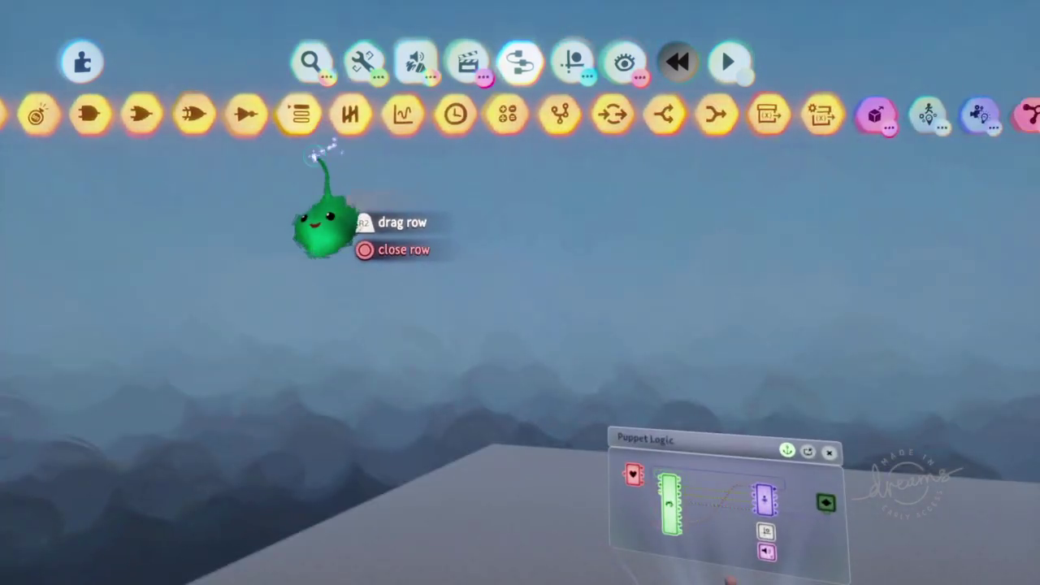
{"action": "left_click", "coordinate": [508, 118]}
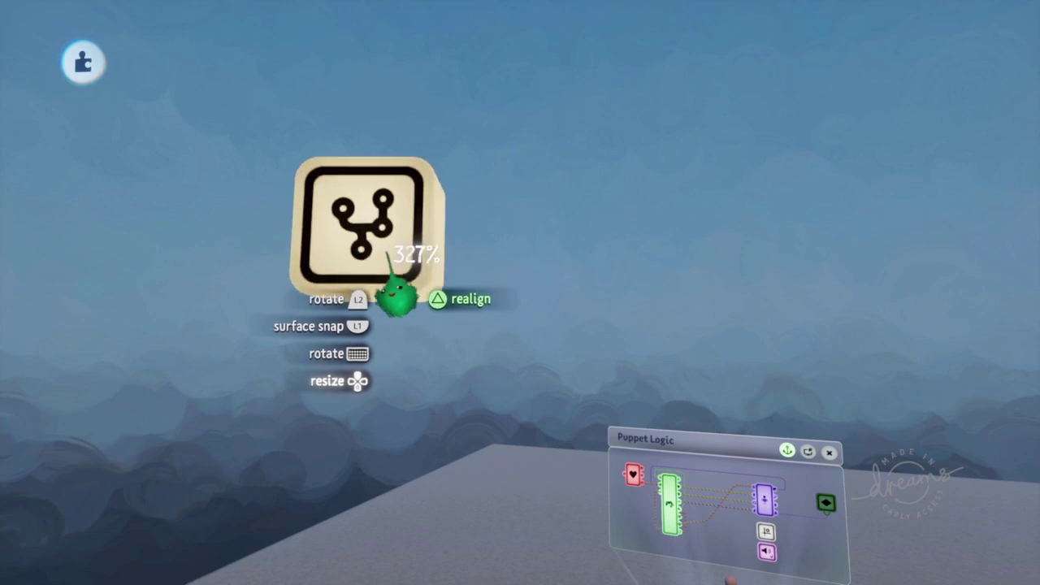
Enlarge and reposition the microchip, and open its canvas offset from the chip.
{"action": "key", "text": "Up"}
{"action": "left_click_drag", "start_coordinate": [396, 298], "coordinate": [418, 209]}
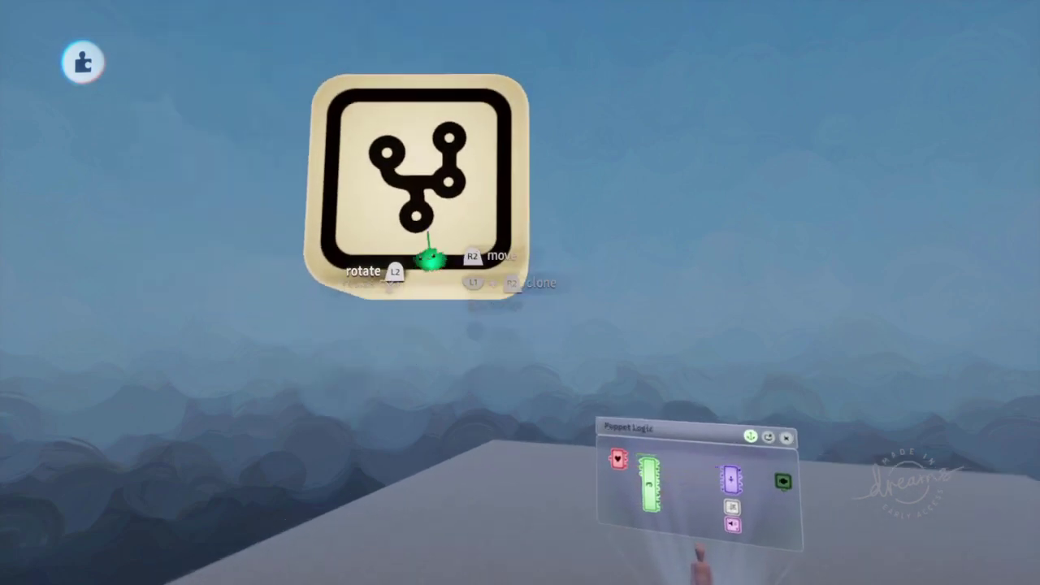
{"action": "left_click", "coordinate": [443, 223]}
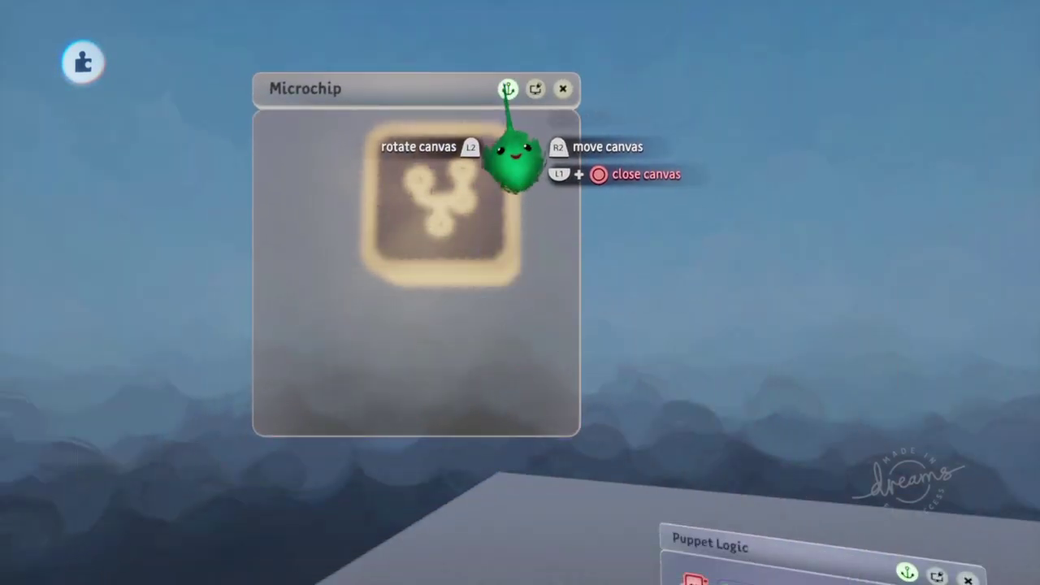
{"action": "left_click_drag", "start_coordinate": [441, 350], "coordinate": [358, 334]}
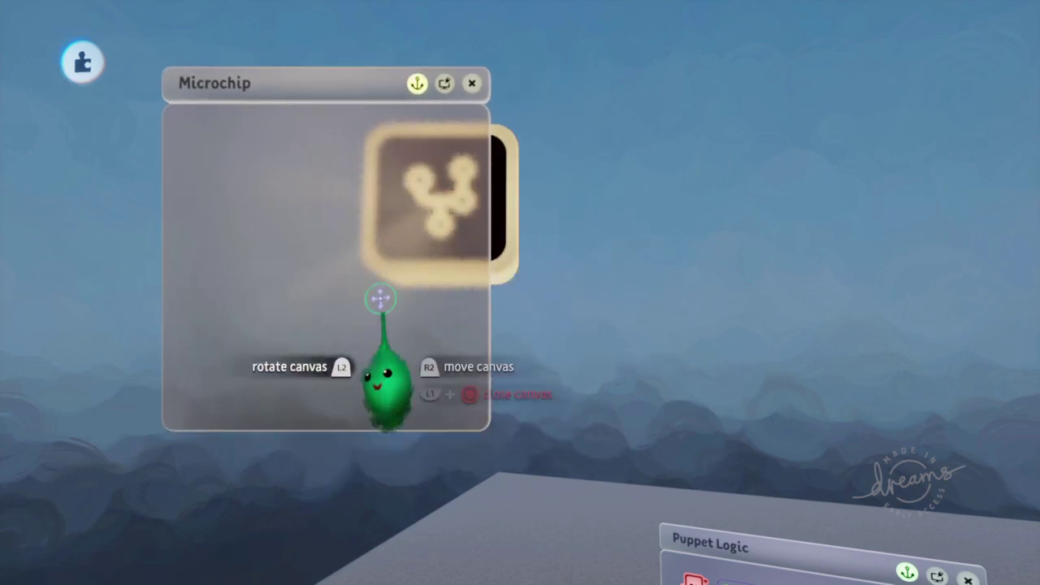
Place a Camera Pointer gadget on the Microchip canvas.
{"action": "left_click_drag", "start_coordinate": [627, 135], "coordinate": [900, 135]}
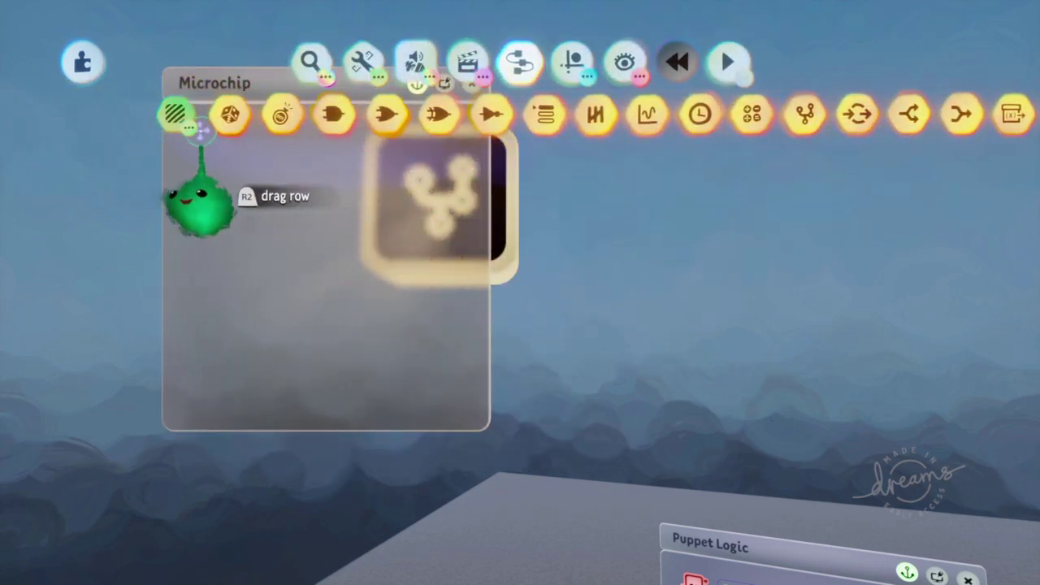
{"action": "left_click_drag", "start_coordinate": [180, 121], "coordinate": [9, 119]}
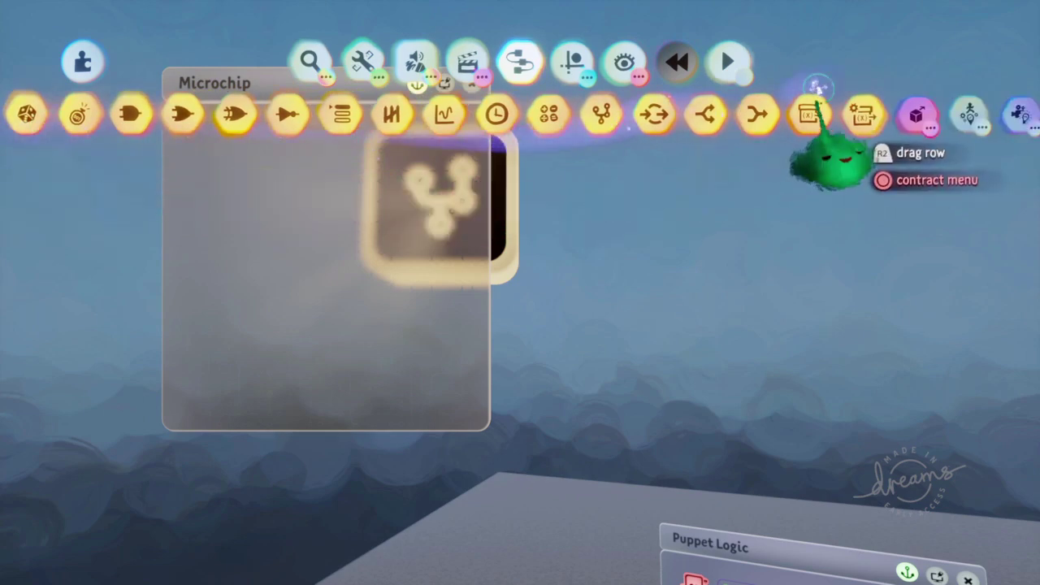
{"action": "left_click_drag", "start_coordinate": [1031, 122], "coordinate": [763, 132]}
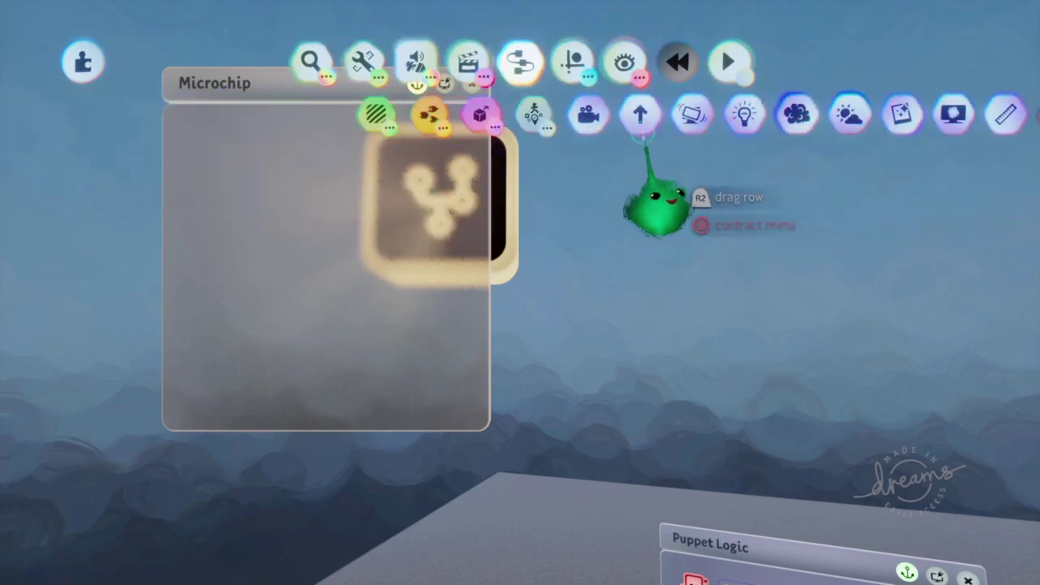
{"action": "left_click", "coordinate": [640, 122]}
{"action": "left_click", "coordinate": [426, 178]}
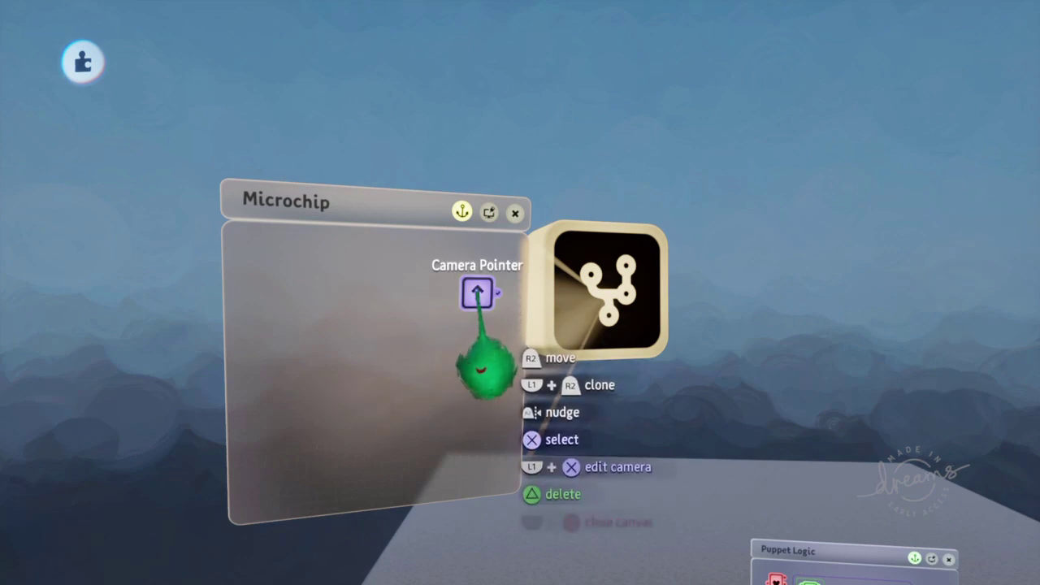
Edit the Camera Pointer's view to look down on the puppet from behind, and deselect the pointer.
{"action": "left_click", "coordinate": [478, 291]}
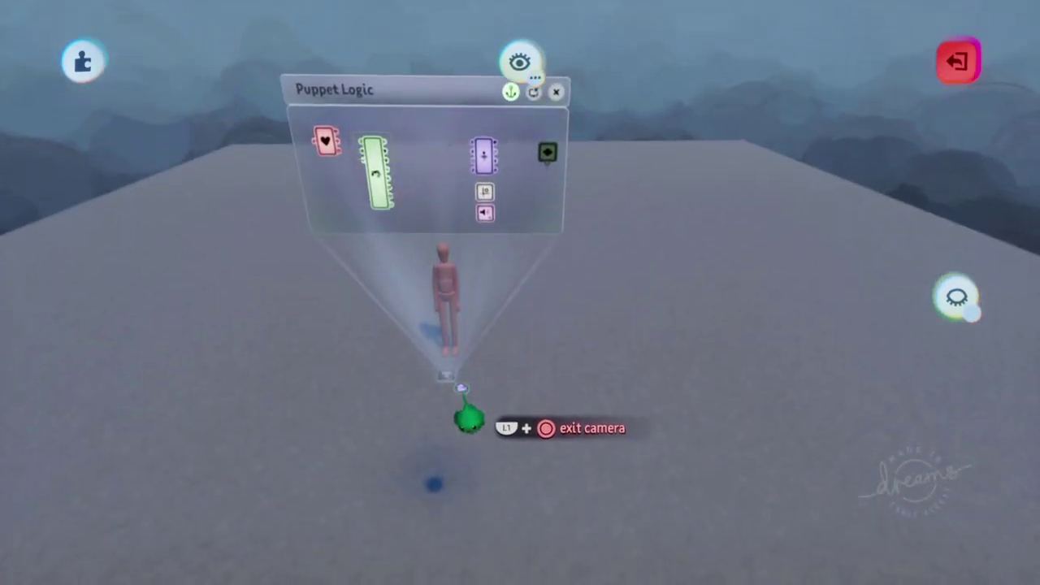
{"action": "key", "text": "Escape"}
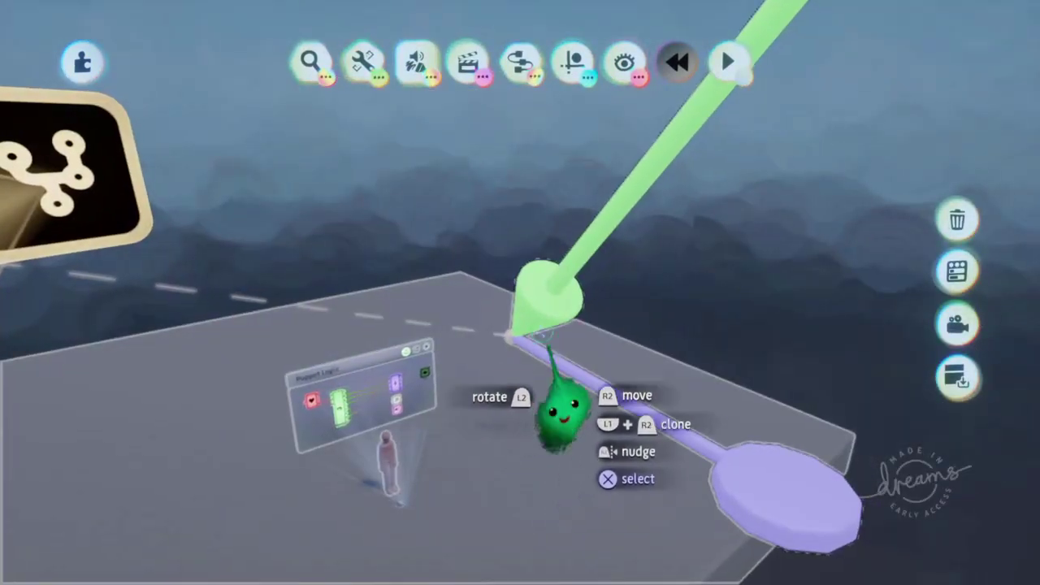
{"action": "left_click", "coordinate": [520, 341]}
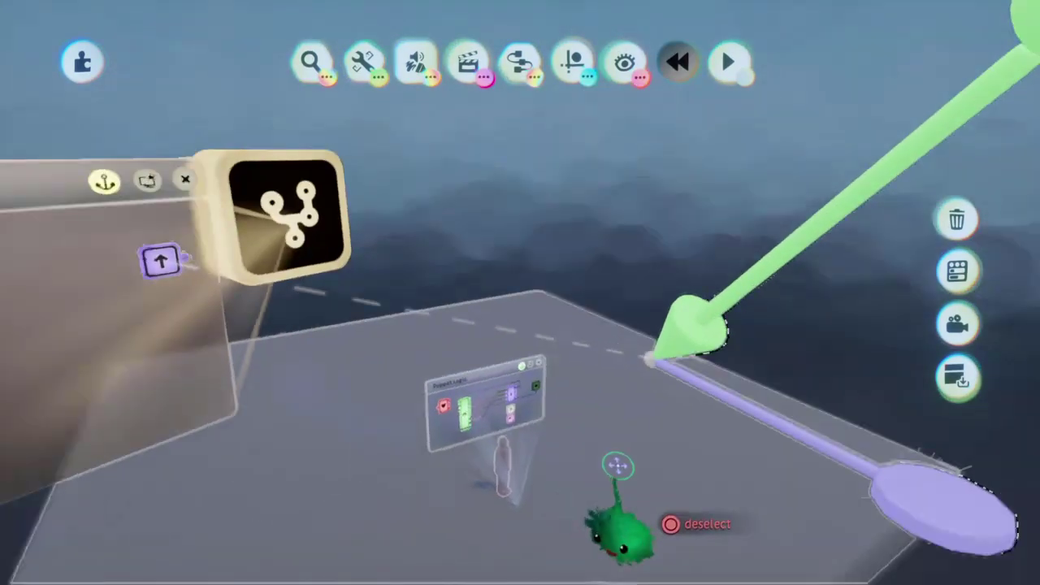
{"action": "key", "text": "Escape"}
Test-play the scene to check the view given by the Camera Pointer.
{"action": "key", "text": "Escape"}
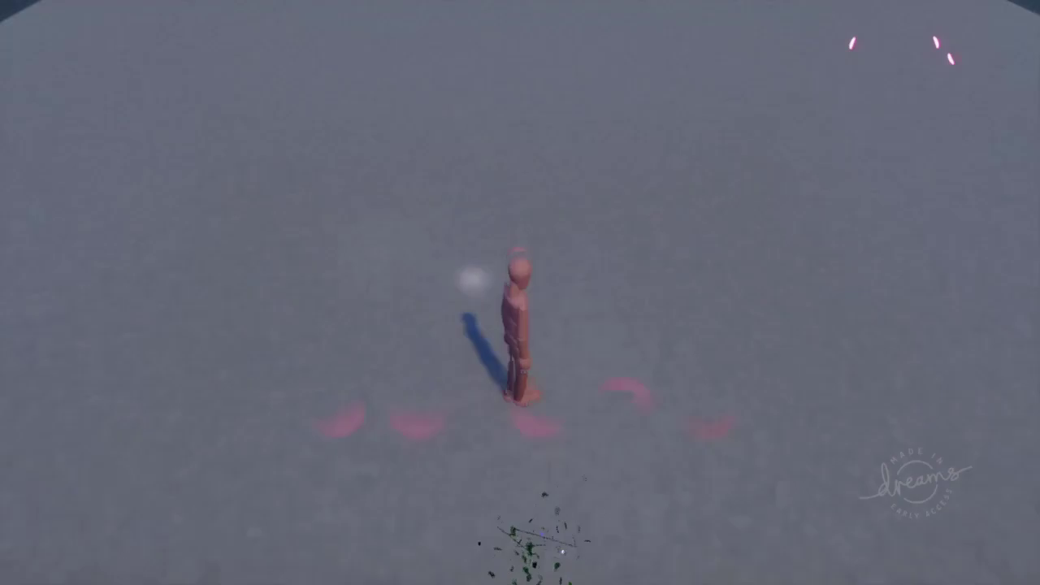
{"action": "key", "text": "Escape"}
{"action": "left_click", "coordinate": [333, 410]}
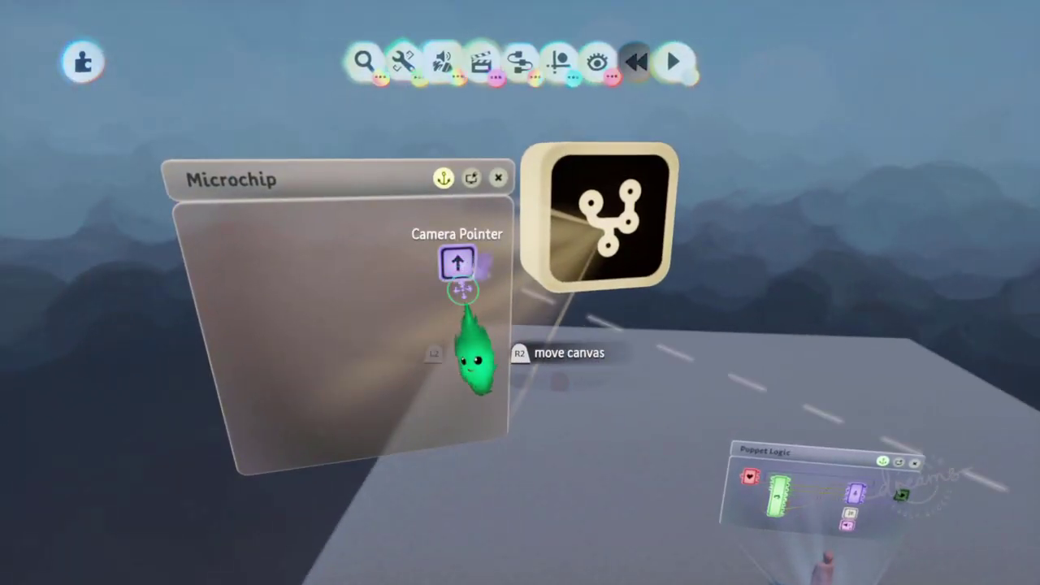
Set the Camera Pointer's Zoom Multiplier to 3.8.
{"action": "left_click", "coordinate": [461, 272]}
{"action": "left_click_drag", "start_coordinate": [651, 298], "coordinate": [830, 452]}
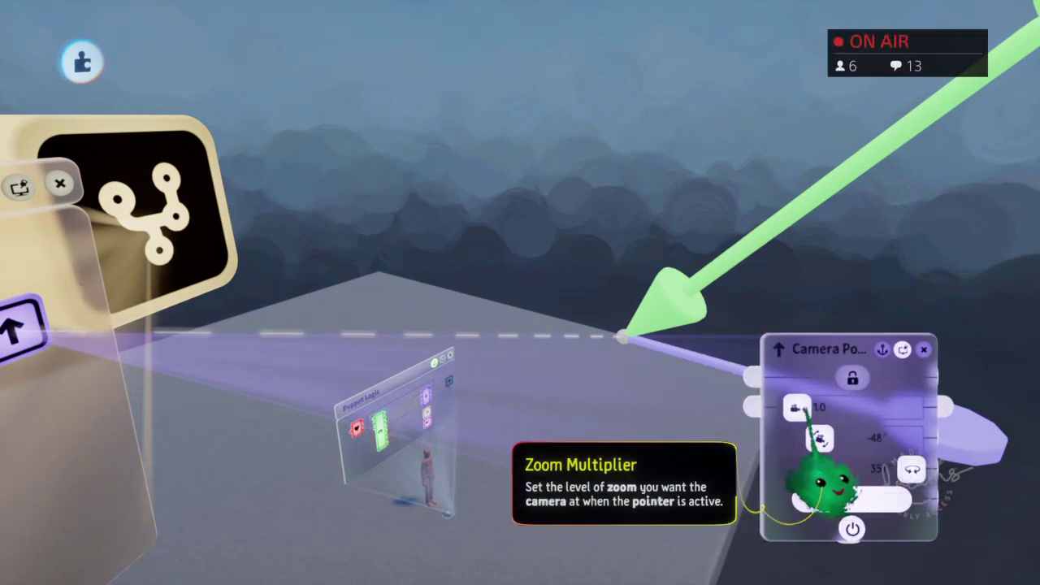
{"action": "left_click_drag", "start_coordinate": [799, 409], "coordinate": [800, 409]}
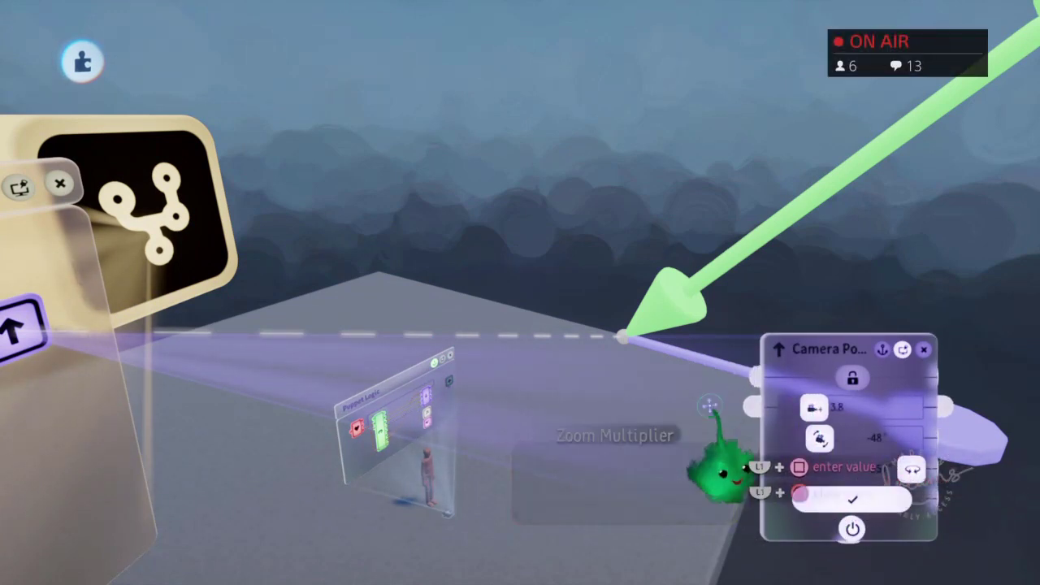
Test-play the puppet with the new camera zoom, and return to editing.
{"action": "key", "text": "Escape"}
{"action": "left_click", "coordinate": [373, 410]}
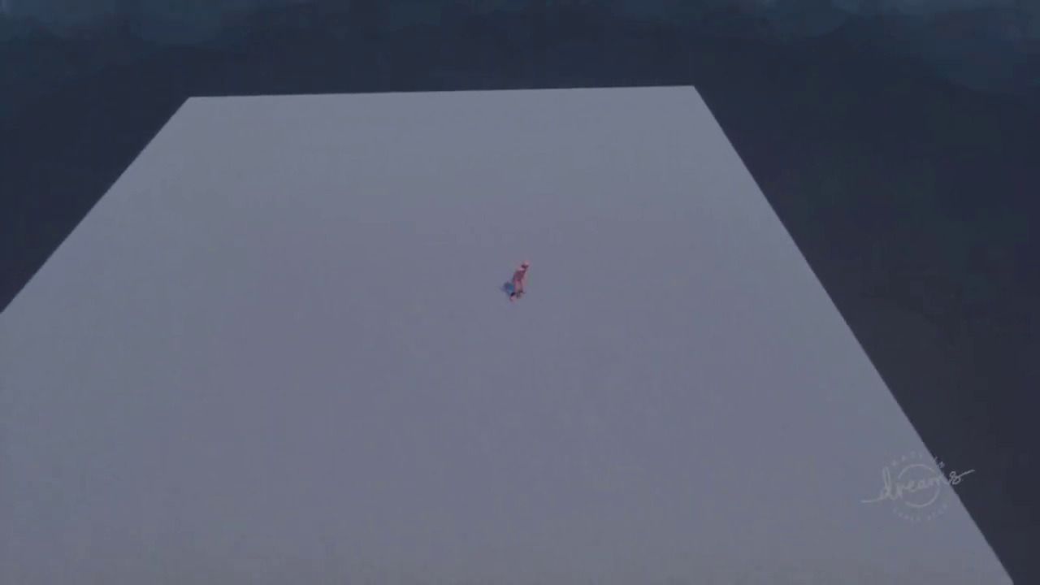
{"action": "key", "text": "Escape"}
{"action": "left_click", "coordinate": [334, 407]}
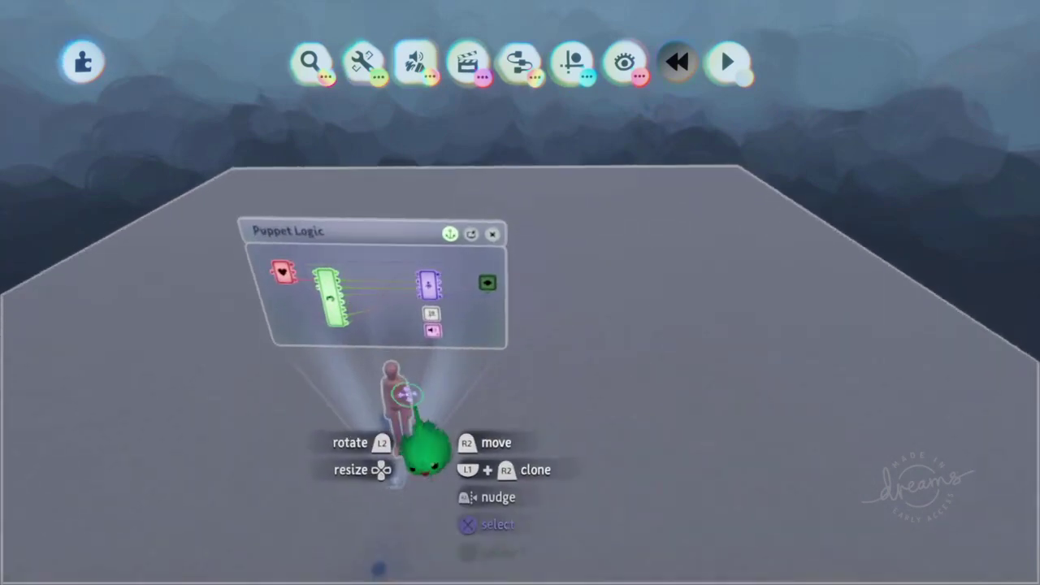
Raise the puppet's turning speed to the maximum in its movement settings and test-play the result.
{"action": "left_click", "coordinate": [398, 398]}
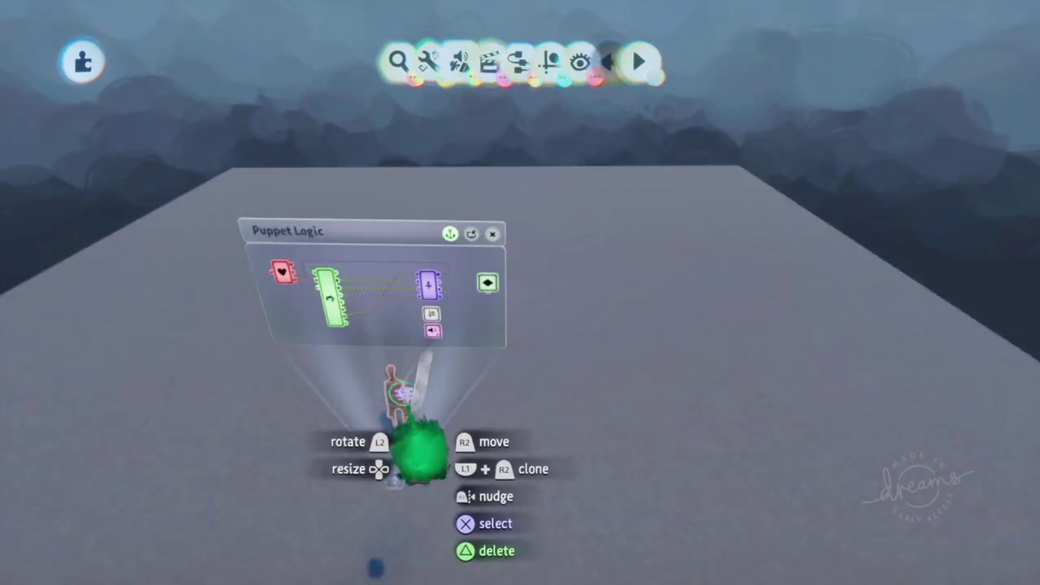
{"action": "left_click_drag", "start_coordinate": [627, 175], "coordinate": [1026, 264]}
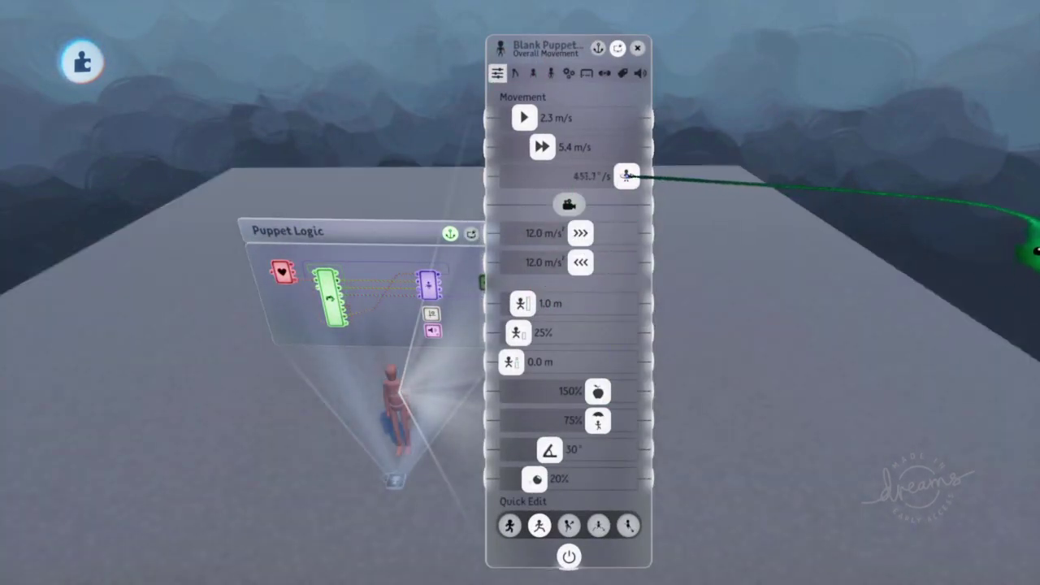
{"action": "key", "text": "Escape"}
{"action": "left_click", "coordinate": [366, 416]}
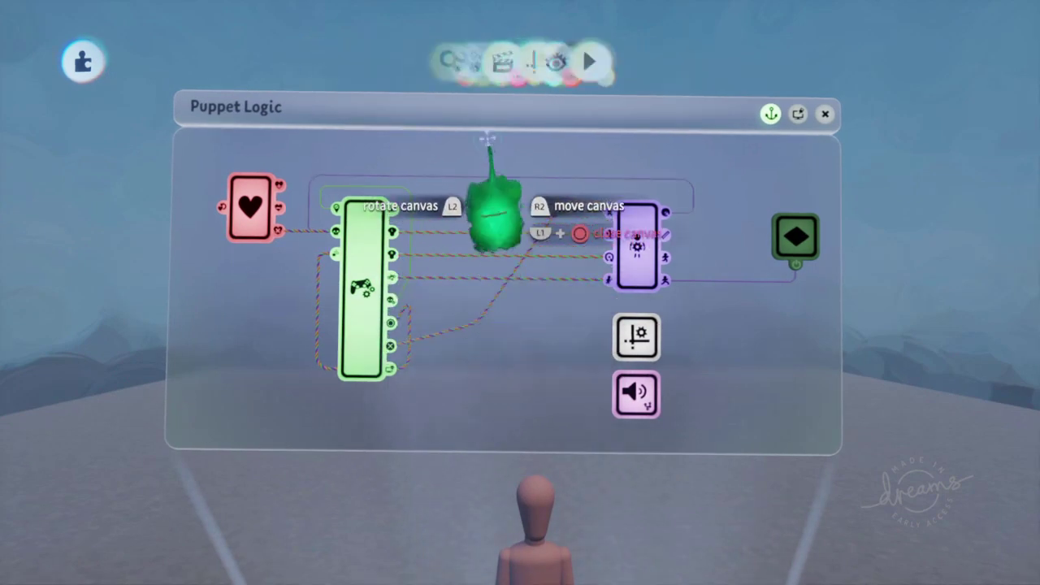
Add a Value Slider gadget to the Puppet Logic canvas, below the wires leaving the Controller Sensor.
{"action": "left_click", "coordinate": [519, 75]}
{"action": "left_click", "coordinate": [377, 115]}
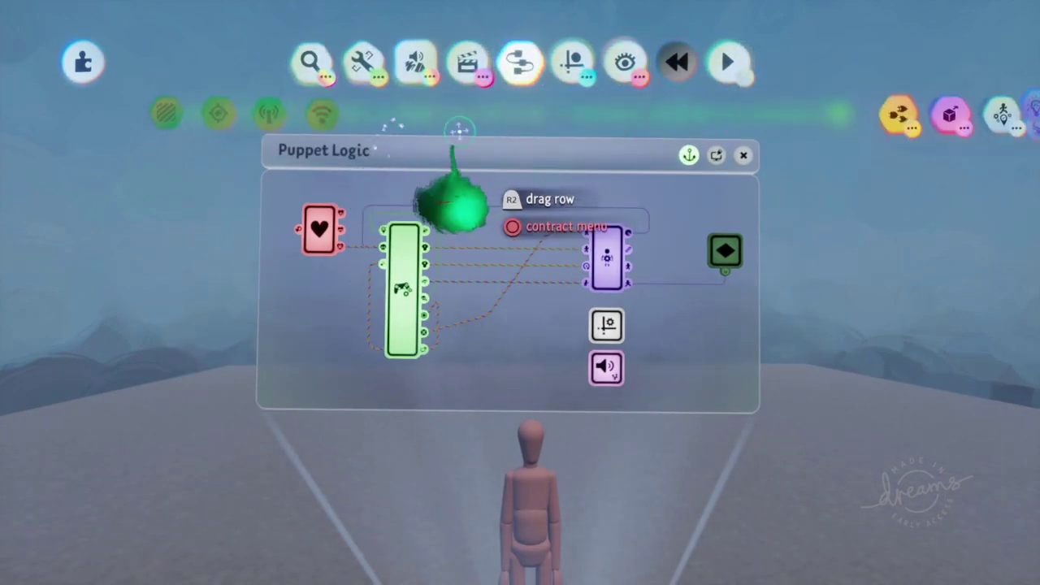
{"action": "left_click", "coordinate": [843, 112]}
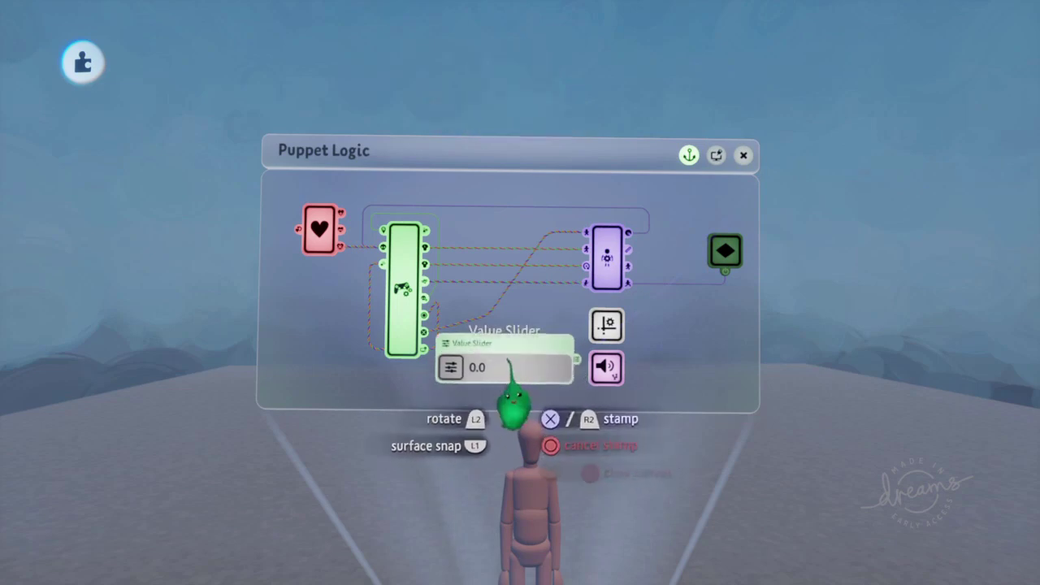
{"action": "left_click", "coordinate": [509, 362]}
{"action": "scroll", "coordinate": [525, 356], "scroll_direction": "up", "scroll_amount": 5}
{"action": "scroll", "coordinate": [622, 443], "scroll_direction": "down", "scroll_amount": 3}
Wire the Controller Sensor's Right Stick output to the Value Slider's value input, working from the slider's settings.
{"action": "right_click", "coordinate": [531, 404]}
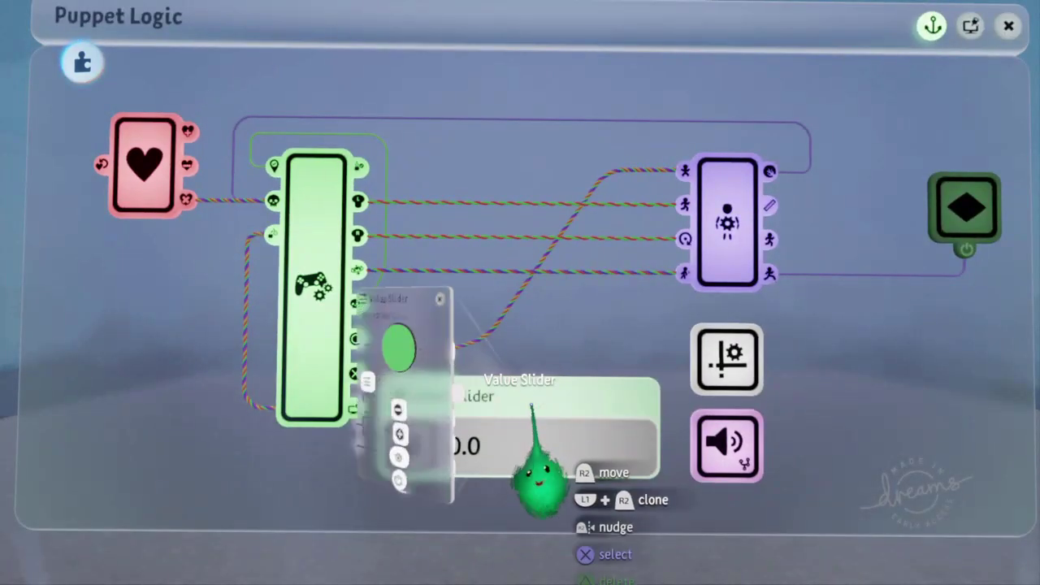
{"action": "left_click_drag", "start_coordinate": [364, 496], "coordinate": [845, 467]}
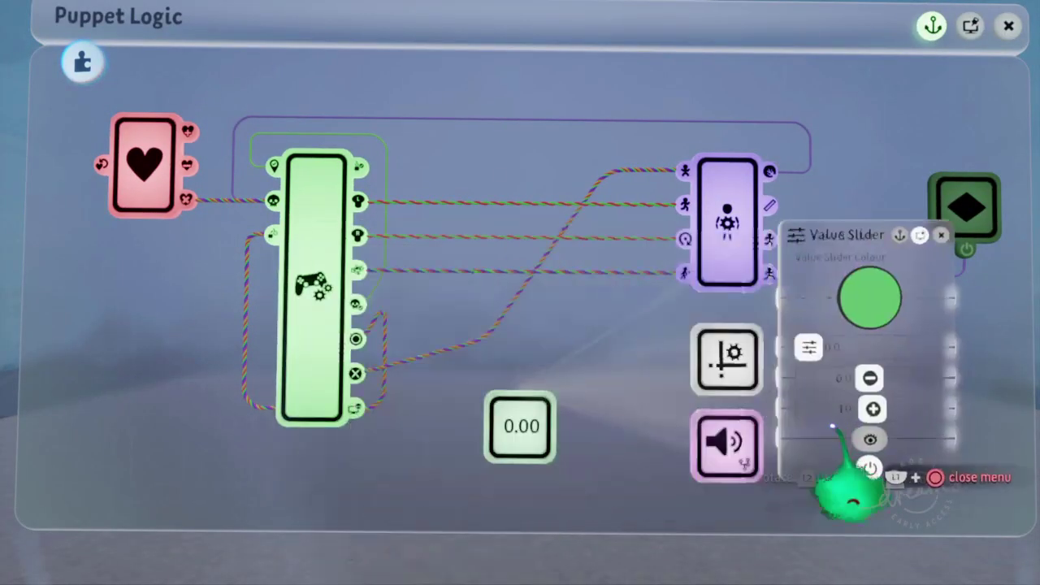
{"action": "left_click", "coordinate": [357, 238]}
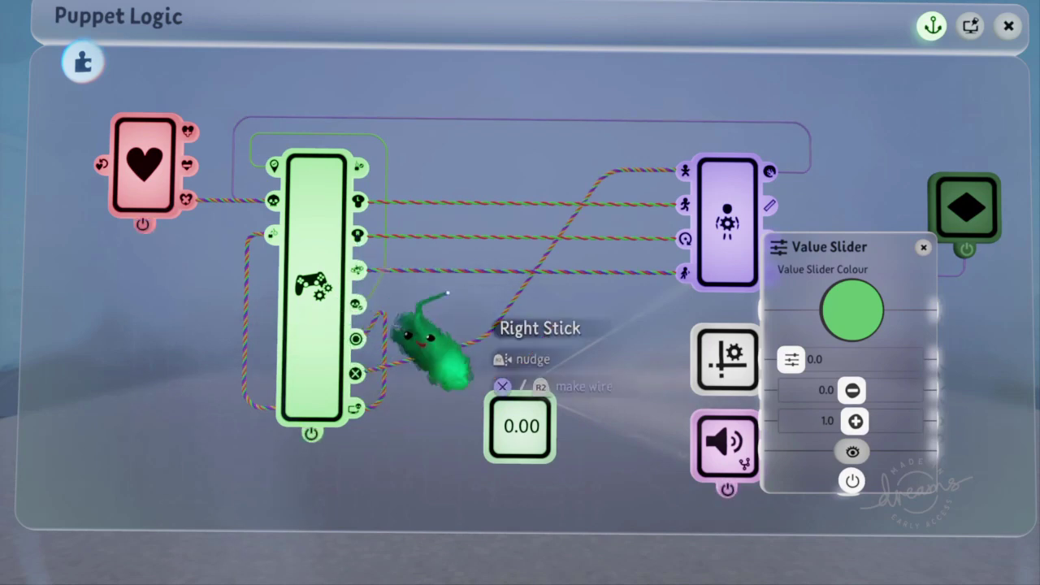
{"action": "left_click", "coordinate": [543, 423]}
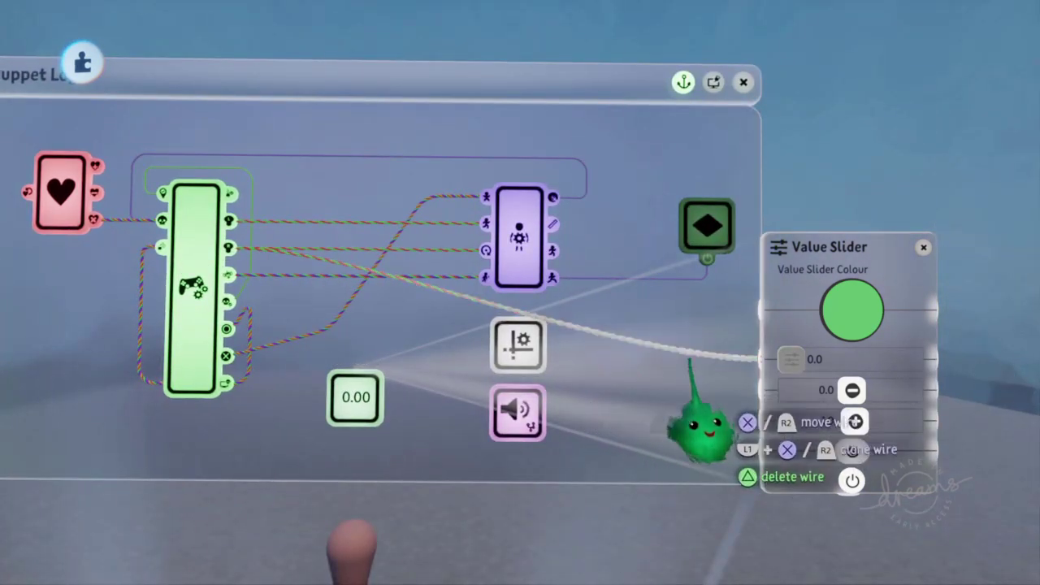
{"action": "scroll", "coordinate": [674, 437], "scroll_direction": "down", "scroll_amount": 5}
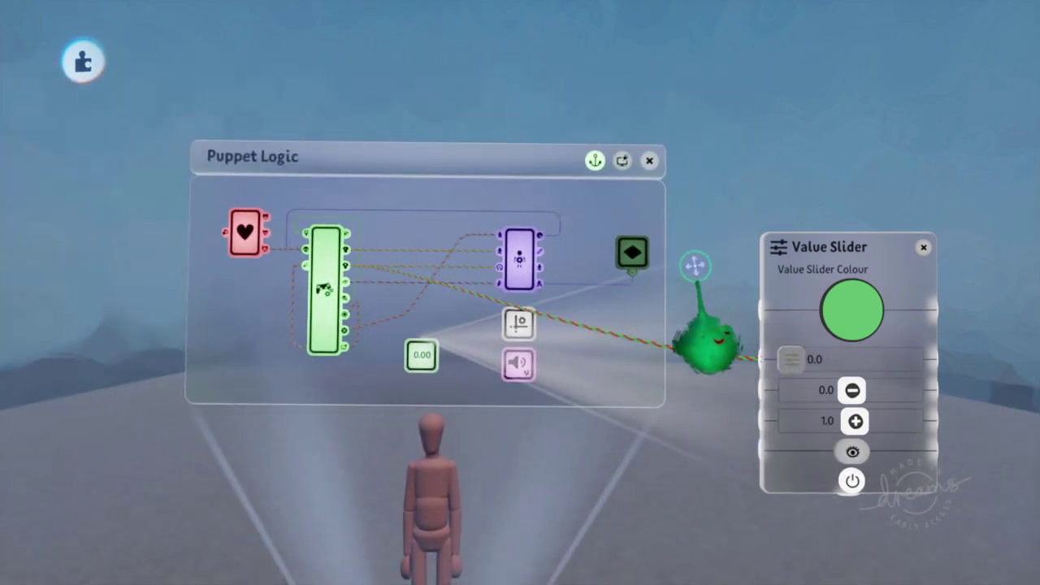
{"action": "mouse_move", "coordinate": [701, 310]}
{"action": "middle_mouse_down"}
{"action": "mouse_move", "coordinate": [686, 323]}
{"action": "mouse_move", "coordinate": [698, 325]}
{"action": "middle_mouse_up"}
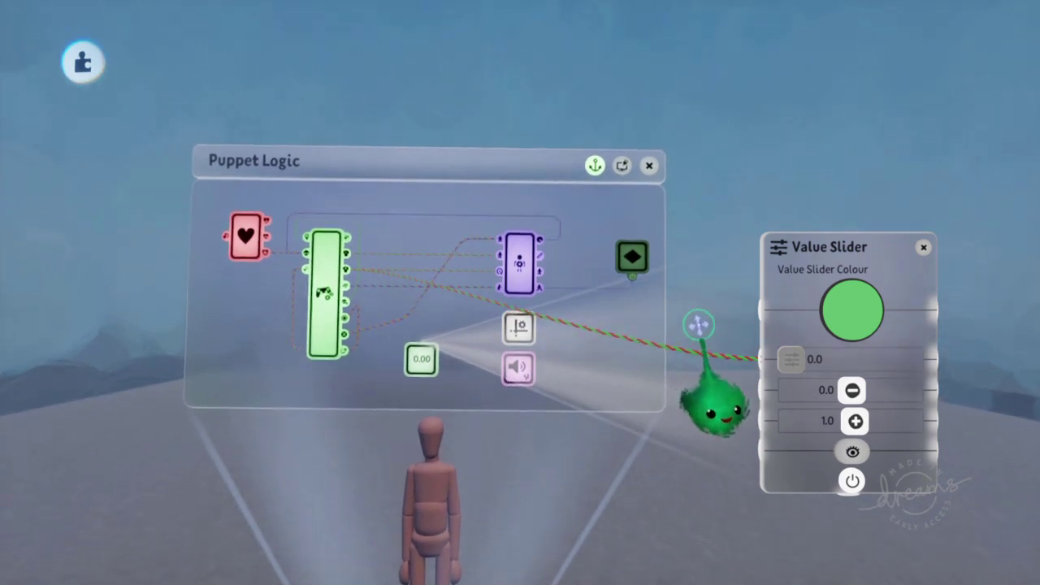
{"action": "left_click_drag", "start_coordinate": [768, 435], "coordinate": [695, 366]}
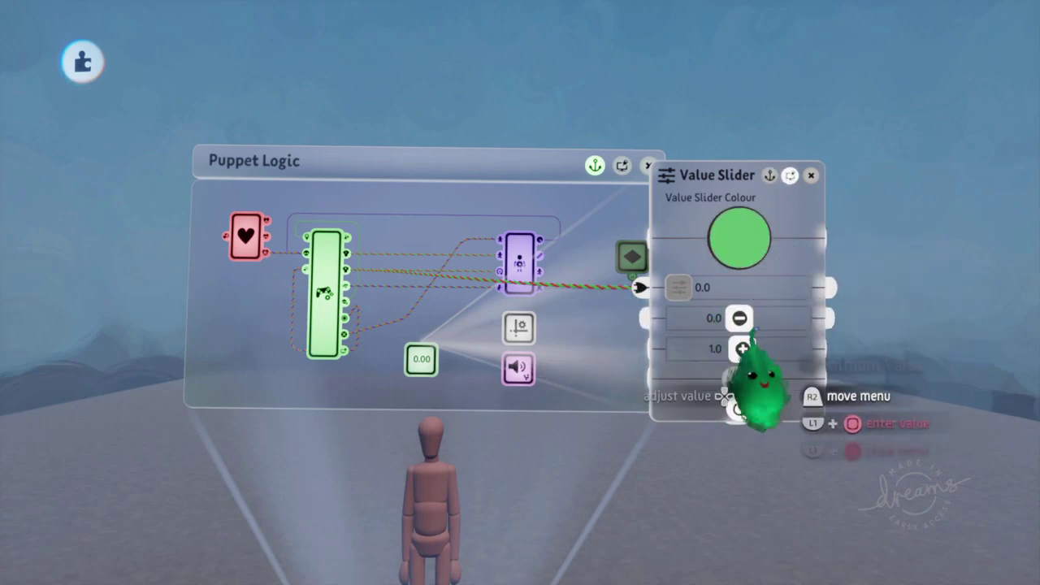
{"action": "key", "text": "Escape"}
Position the Value Slider nearer the Controller Sensor and extend the Puppet Logic canvas downward for more gadgets.
{"action": "scroll", "coordinate": [541, 410], "scroll_direction": "up", "scroll_amount": 5}
{"action": "left_click_drag", "start_coordinate": [480, 364], "coordinate": [449, 367]}
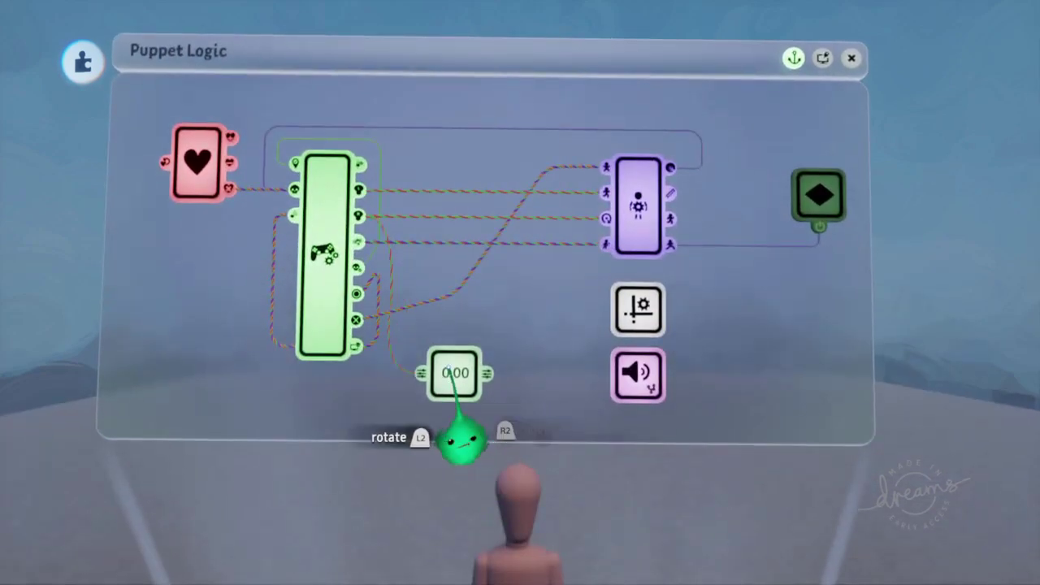
{"action": "left_click_drag", "start_coordinate": [506, 434], "coordinate": [516, 566]}
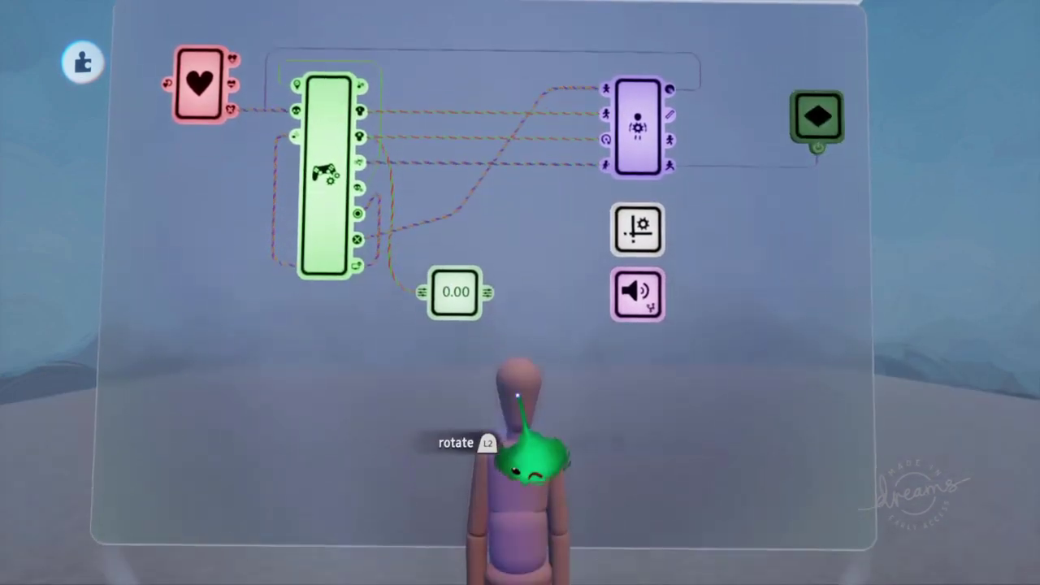
{"action": "left_click_drag", "start_coordinate": [539, 415], "coordinate": [550, 352]}
Add a Microchip below the Value Slider, open its canvas and move the Value Slider inside it.
{"action": "key", "text": "Escape"}
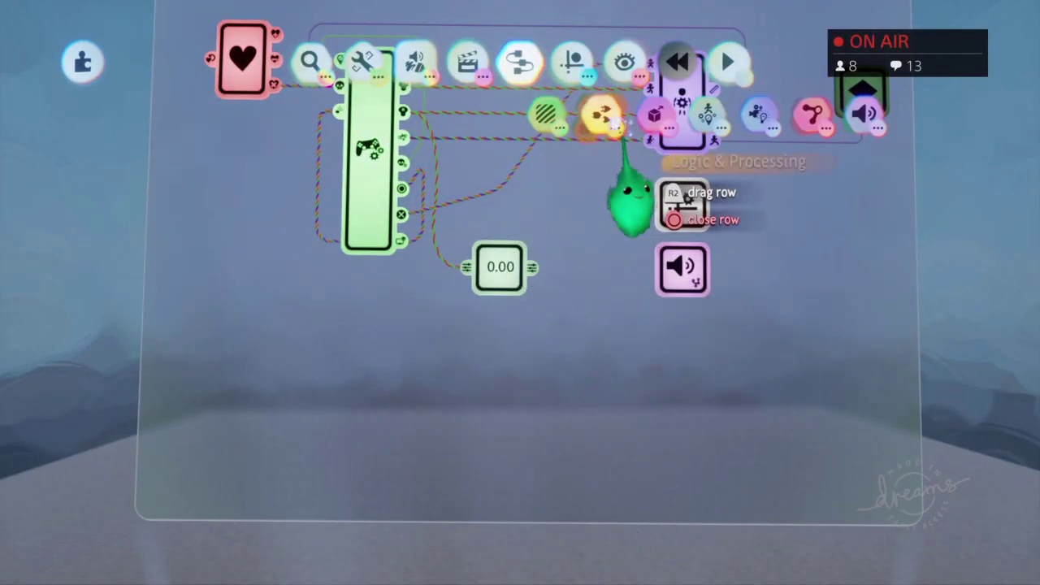
{"action": "left_click", "coordinate": [608, 113]}
{"action": "left_click", "coordinate": [652, 112]}
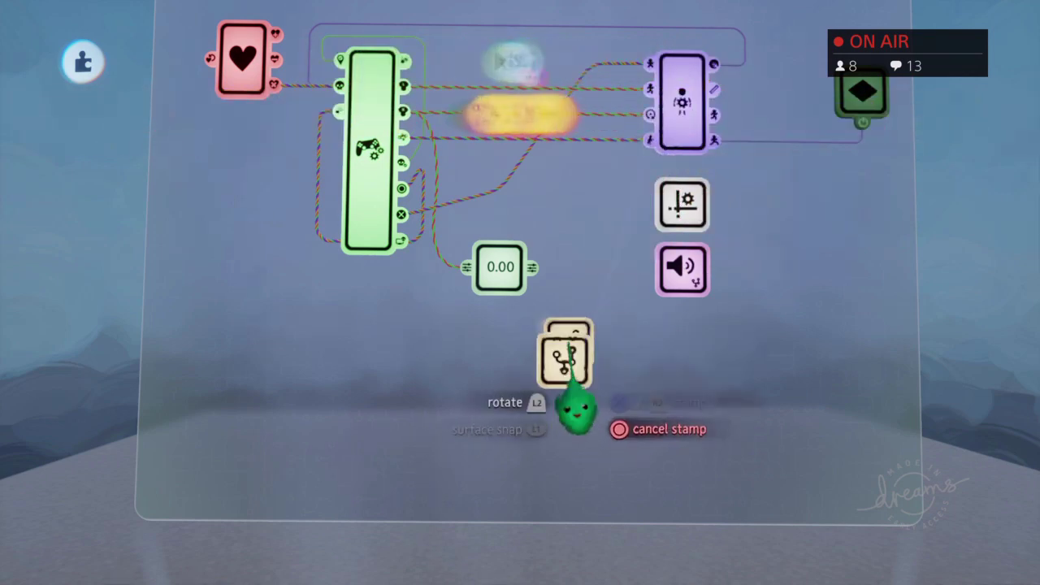
{"action": "left_click", "coordinate": [571, 362]}
{"action": "left_click", "coordinate": [576, 363]}
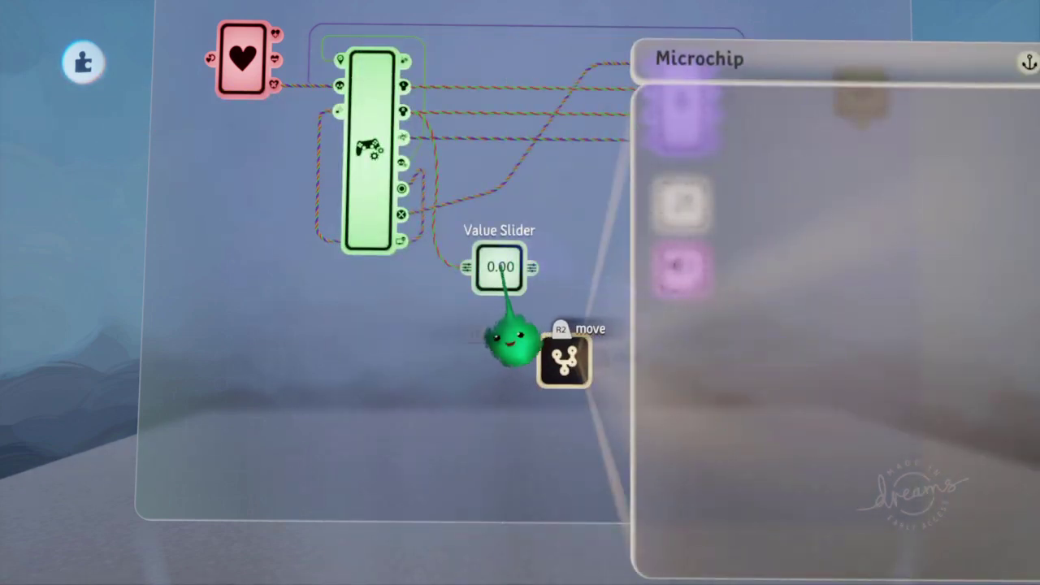
{"action": "left_click_drag", "start_coordinate": [500, 267], "coordinate": [729, 249]}
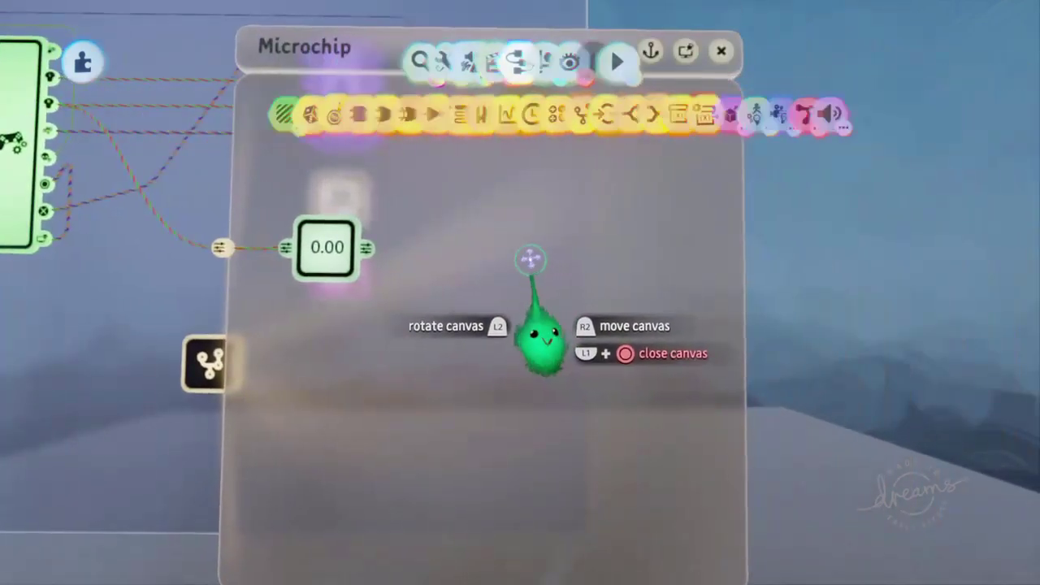
Add a Calculator fed by the Value Slider, set to greater than, with operand B at about 0.5.
{"action": "left_click", "coordinate": [599, 112]}
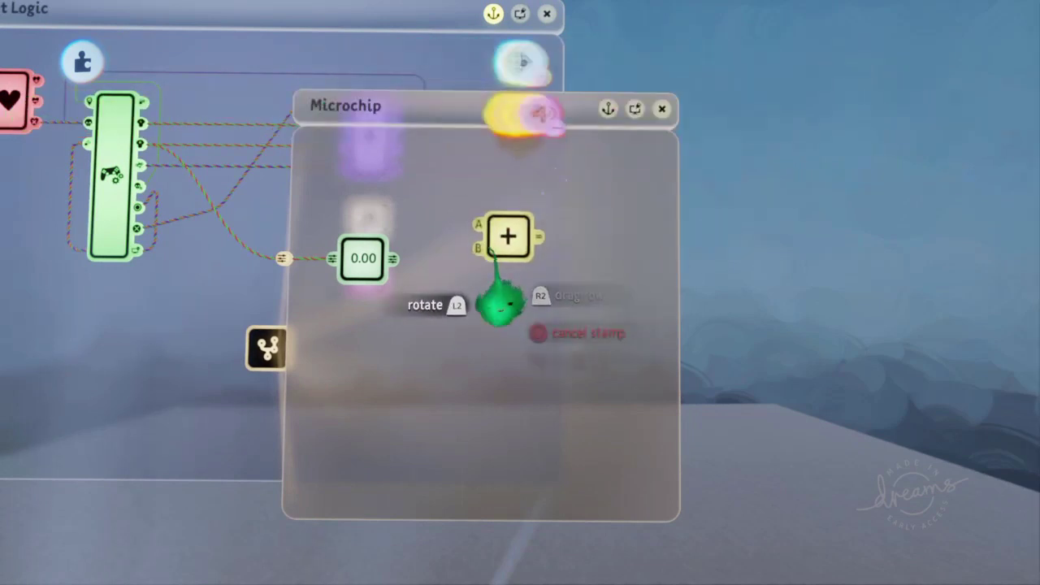
{"action": "left_click", "coordinate": [454, 307]}
{"action": "left_click", "coordinate": [393, 258]}
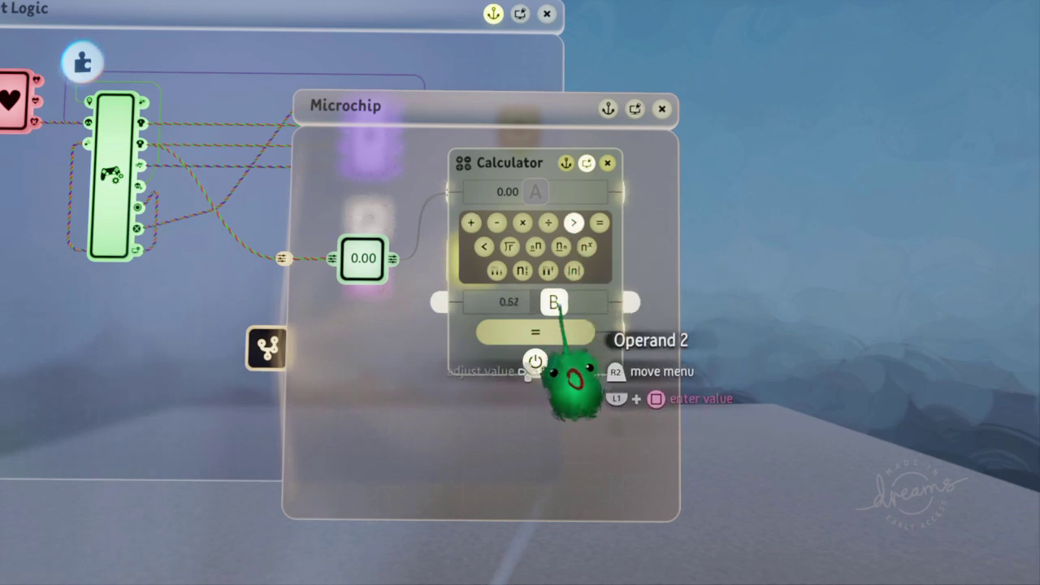
{"action": "key", "text": "Escape"}
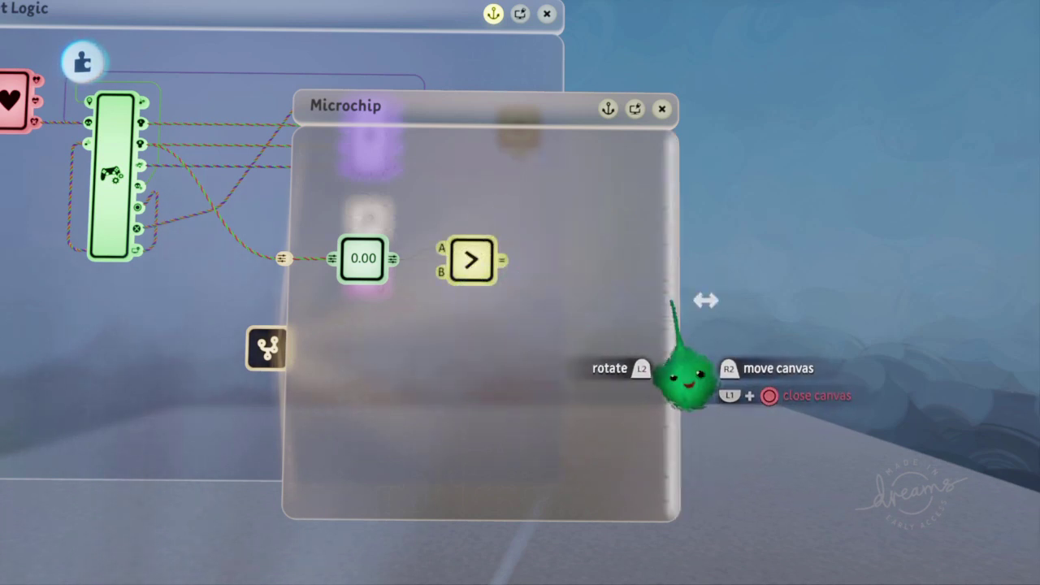
Widen the Microchip canvas and add a Keyframe beside the Calculator to start recording a pose.
{"action": "left_click_drag", "start_coordinate": [672, 302], "coordinate": [862, 301]}
{"action": "key", "text": "Tab"}
{"action": "key", "text": "Right"}
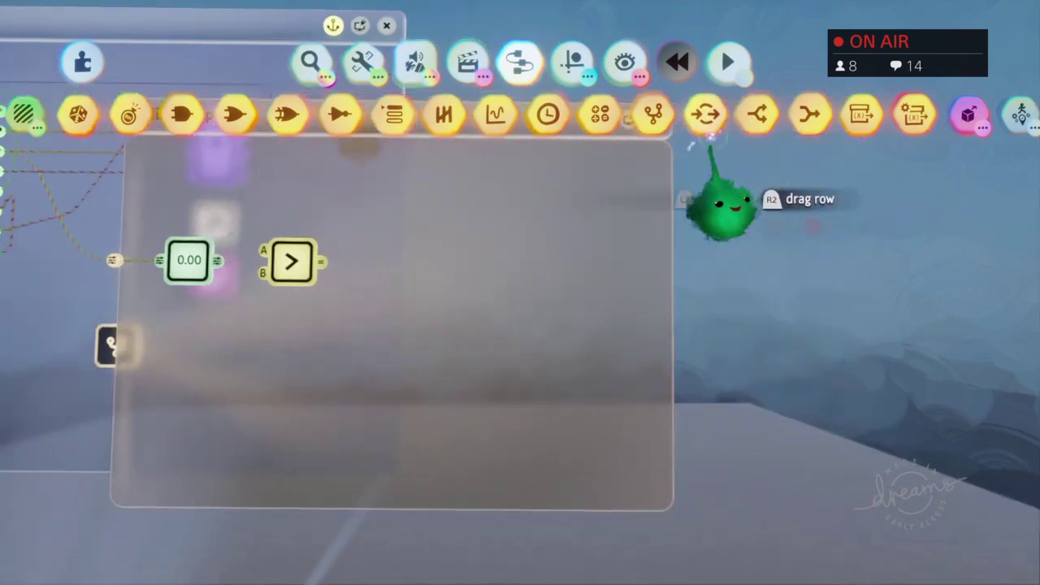
{"action": "left_click", "coordinate": [416, 61]}
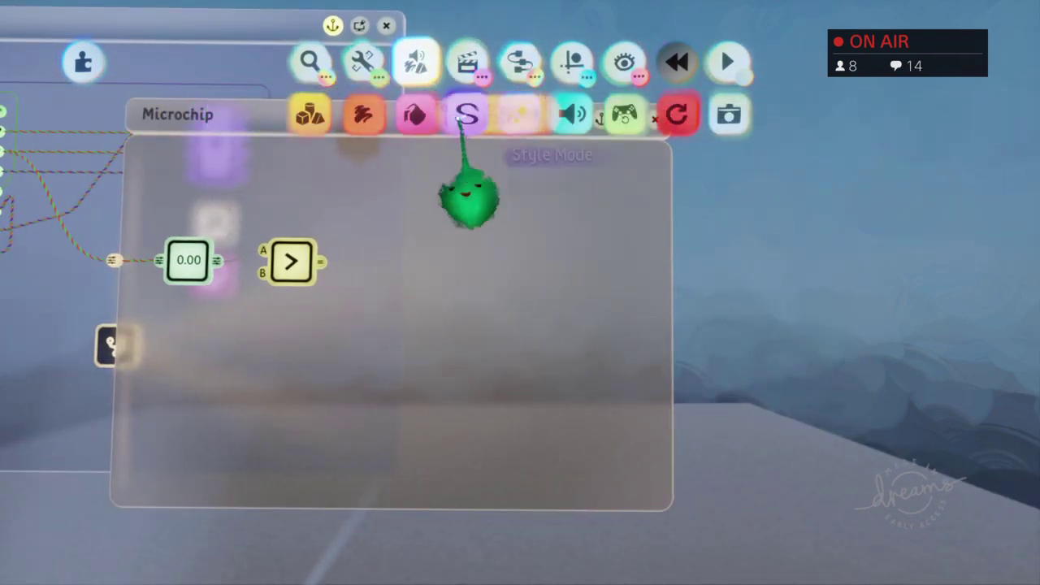
{"action": "left_click", "coordinate": [469, 62]}
{"action": "left_click", "coordinate": [467, 114]}
{"action": "left_click", "coordinate": [474, 275]}
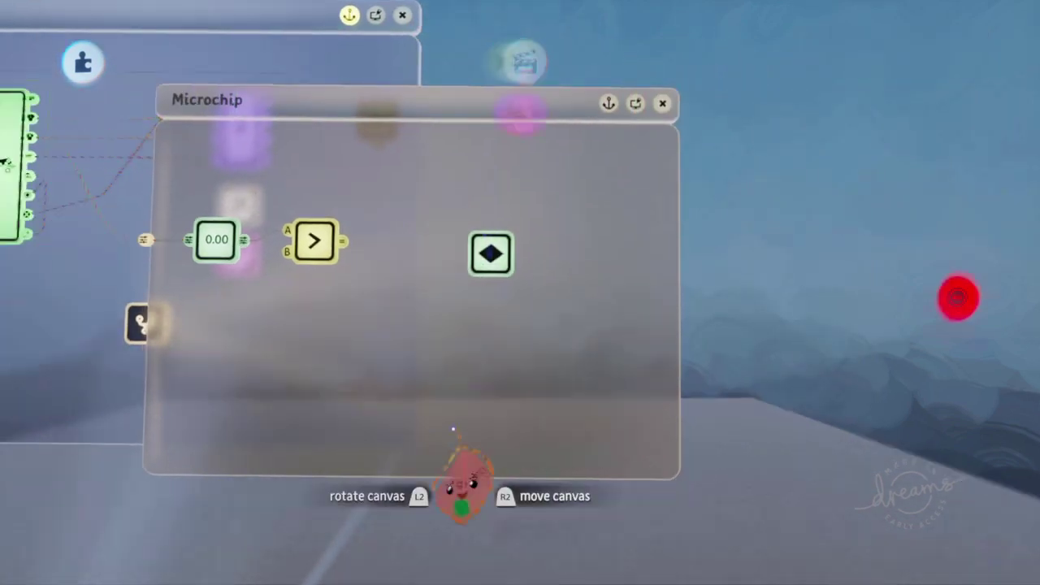
Try to pose the puppet's arm for the recorded keyframe, and undo the change.
{"action": "middle_click_drag", "start_coordinate": [453, 429], "coordinate": [501, 418]}
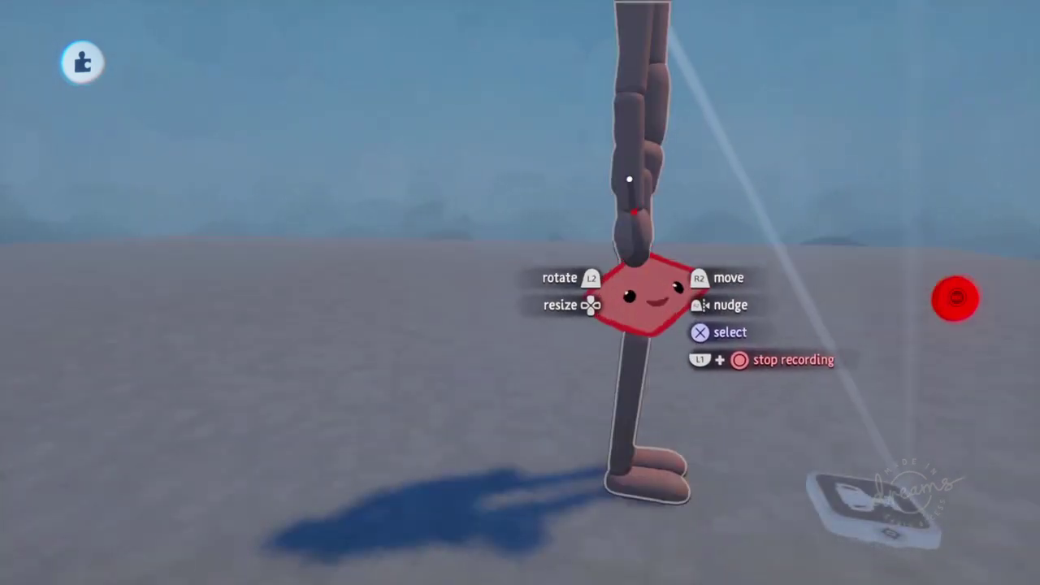
{"action": "left_click", "coordinate": [631, 166]}
{"action": "middle_click_drag", "start_coordinate": [590, 281], "coordinate": [596, 301]}
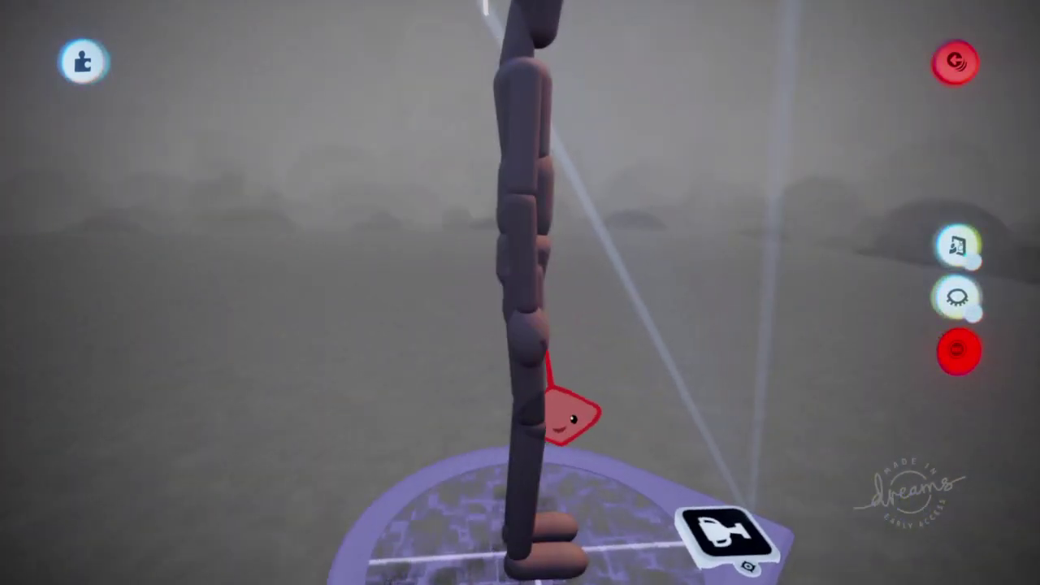
{"action": "left_click_drag", "start_coordinate": [546, 357], "coordinate": [746, 135]}
{"action": "middle_click_drag", "start_coordinate": [745, 135], "coordinate": [684, 227]}
{"action": "key", "text": "ctrl+z"}
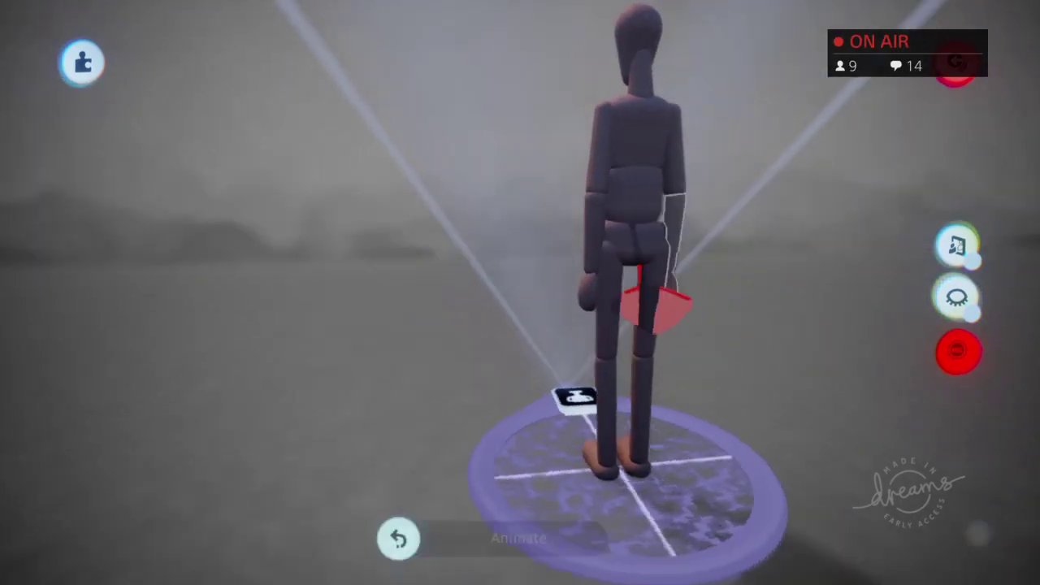
Turn on Puppet Mirror and record both hands raised together in front of the puppet's body as the keyframe pose.
{"action": "middle_click_drag", "start_coordinate": [641, 267], "coordinate": [493, 151]}
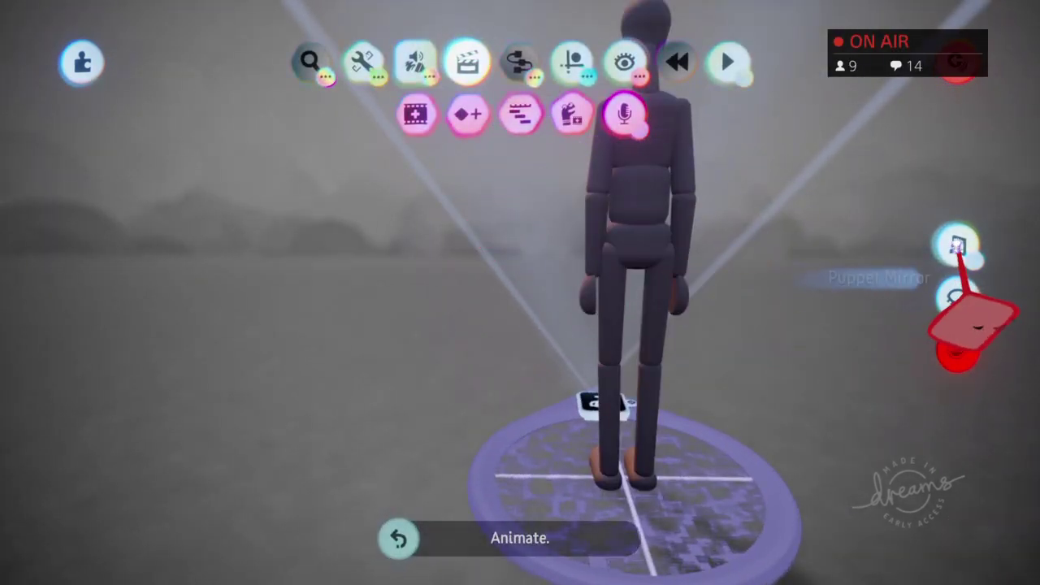
{"action": "left_click", "coordinate": [959, 252]}
{"action": "middle_click_drag", "start_coordinate": [813, 293], "coordinate": [531, 287]}
{"action": "left_click_drag", "start_coordinate": [509, 283], "coordinate": [376, 179]}
{"action": "middle_click_drag", "start_coordinate": [381, 262], "coordinate": [499, 257]}
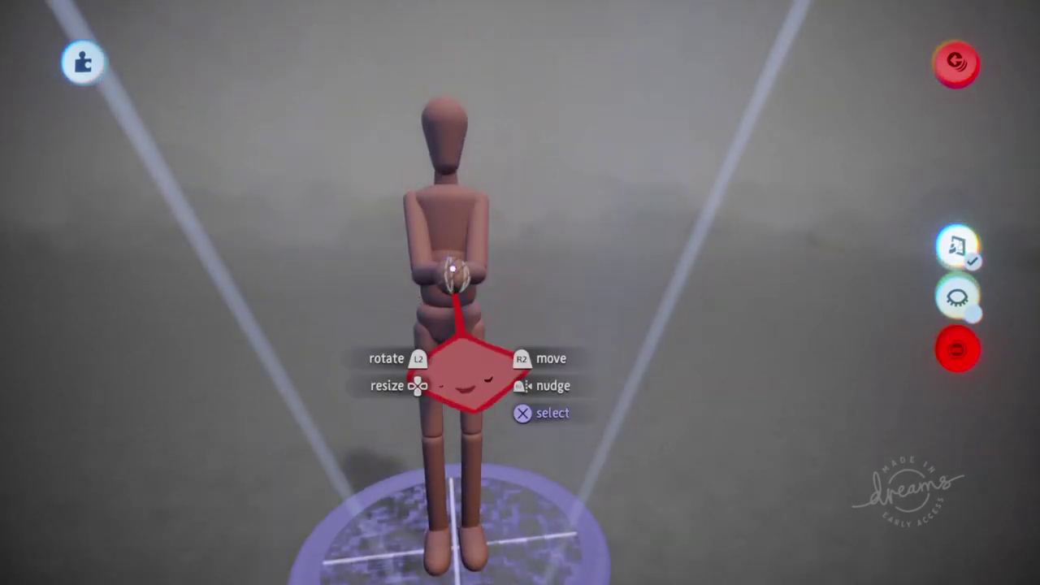
{"action": "left_click_drag", "start_coordinate": [453, 232], "coordinate": [615, 309]}
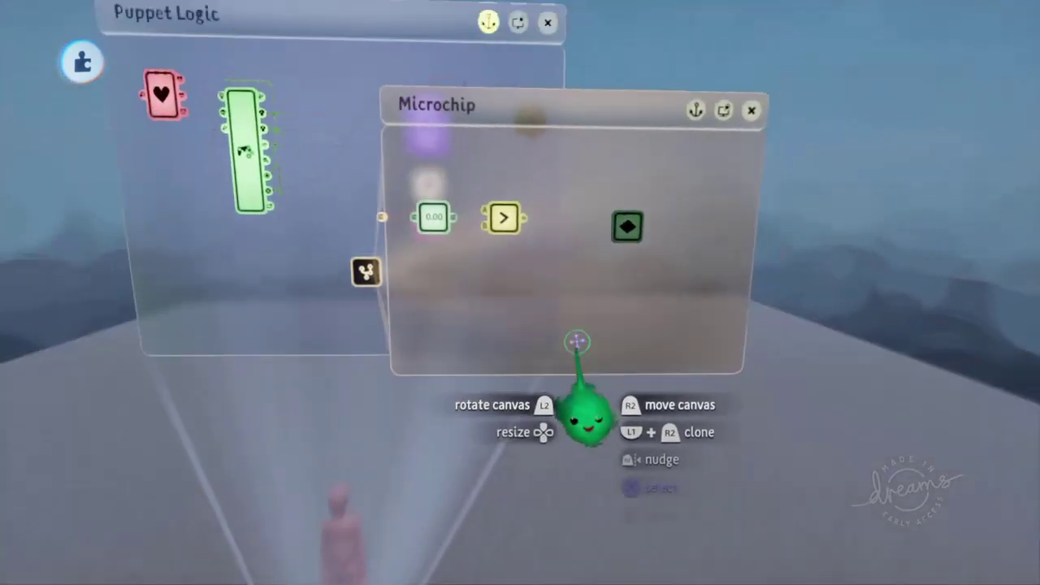
Check the Controller Sensor's possession settings and test-play the puppet with the recorded arm pose.
{"action": "middle_click_drag", "start_coordinate": [577, 341], "coordinate": [437, 268]}
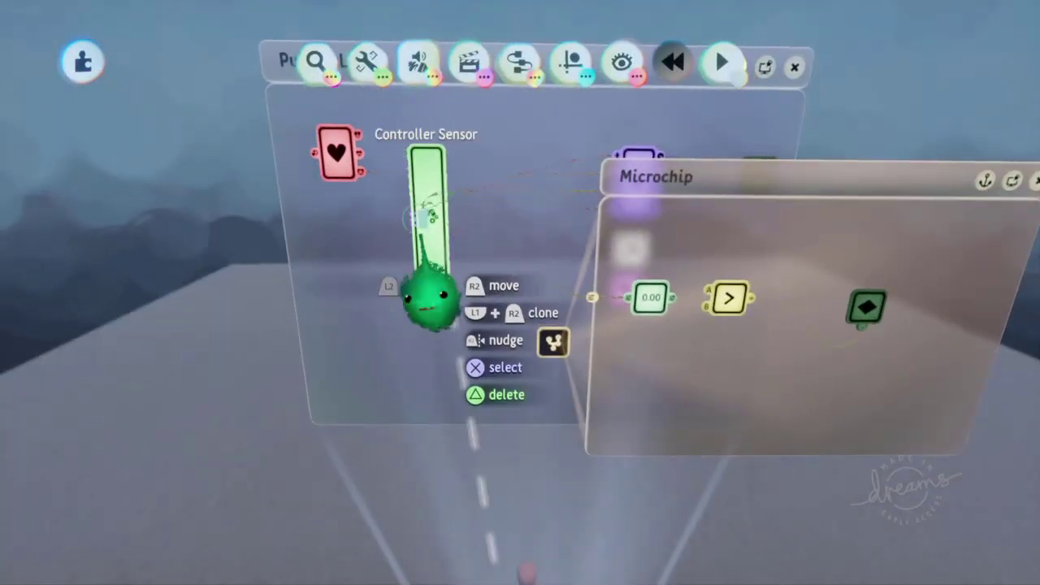
{"action": "left_click", "coordinate": [428, 294]}
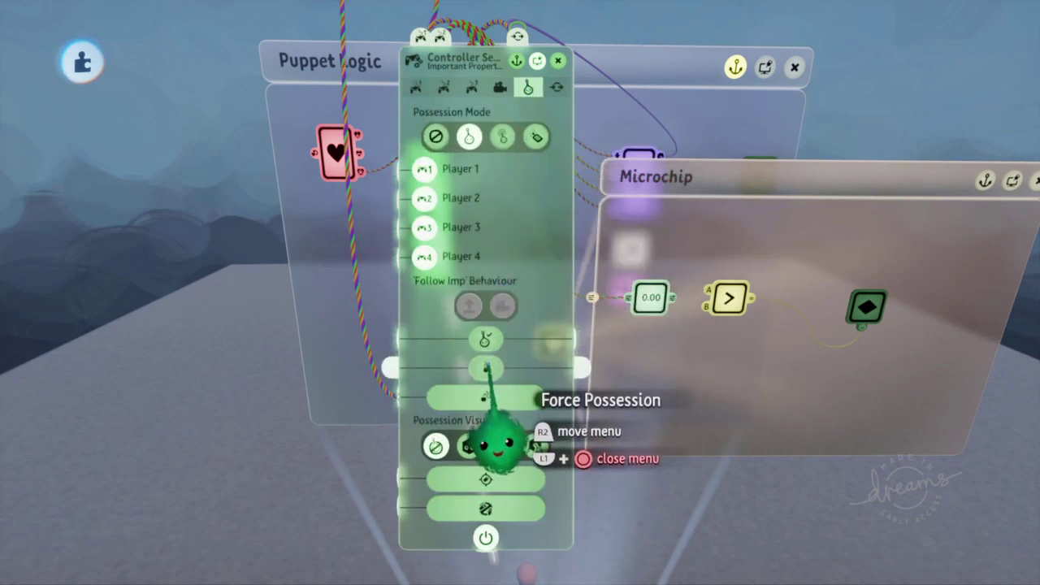
{"action": "key", "text": "Escape"}
{"action": "key", "text": "Escape"}
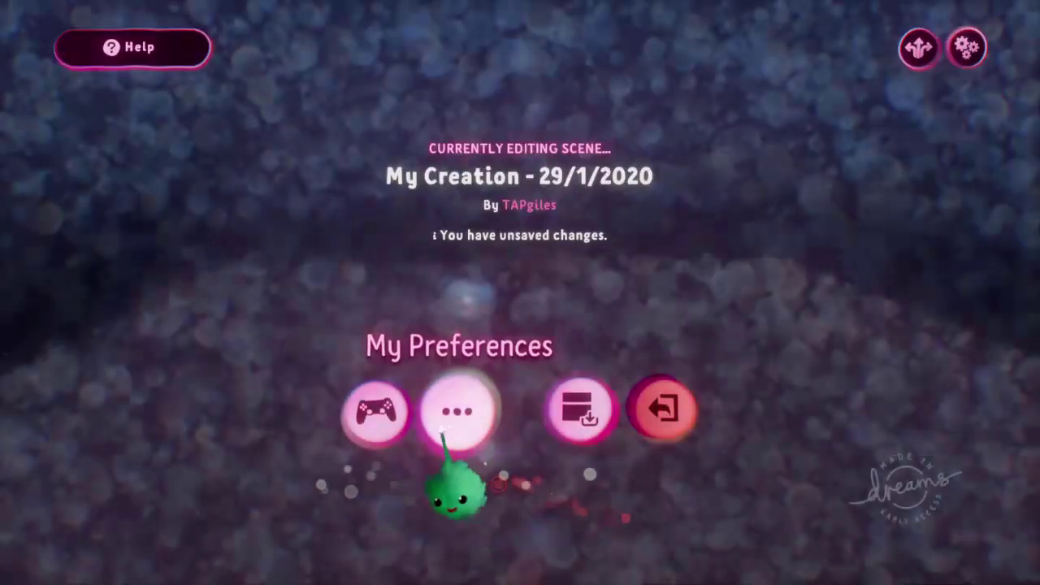
{"action": "key", "text": "Escape"}
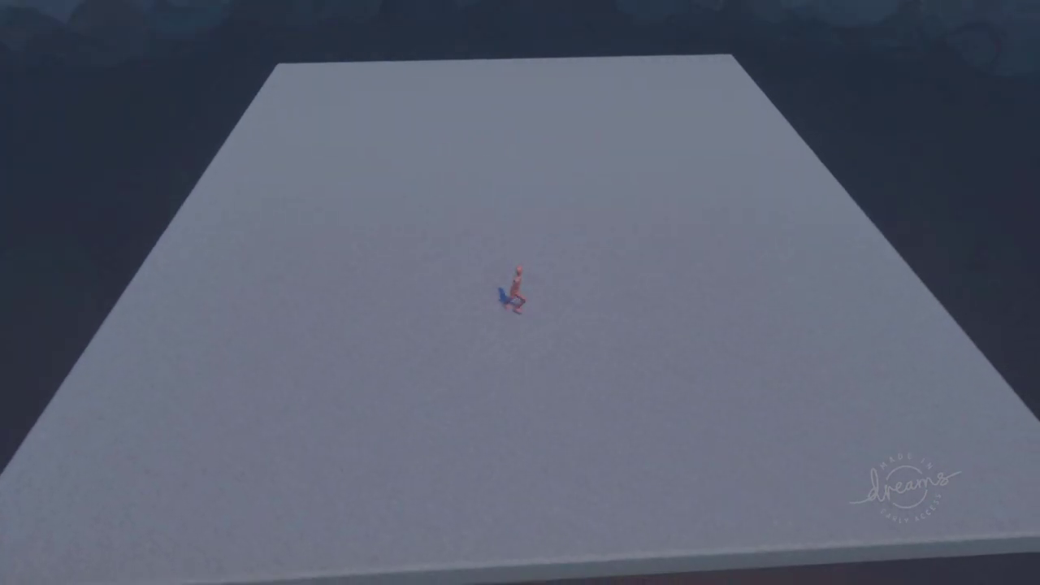